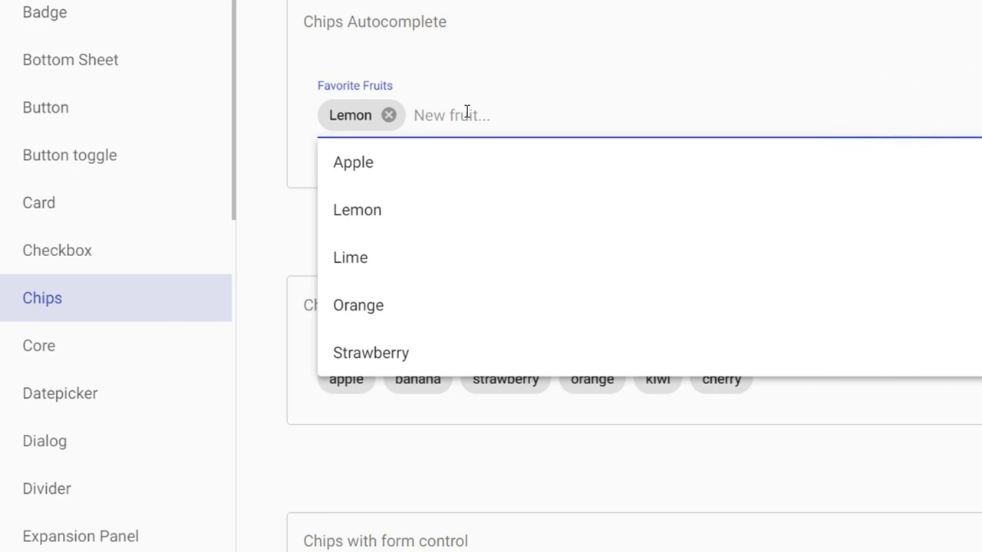
# Add the chips "#uxtrendz" and "angular" to the Favorite Fruits field of the Chips Autocomplete example.
pyautogui.write('#uxtrendz')
pyautogui.press('Return')
pyautogui.write('angular')
pyautogui.press('Return')
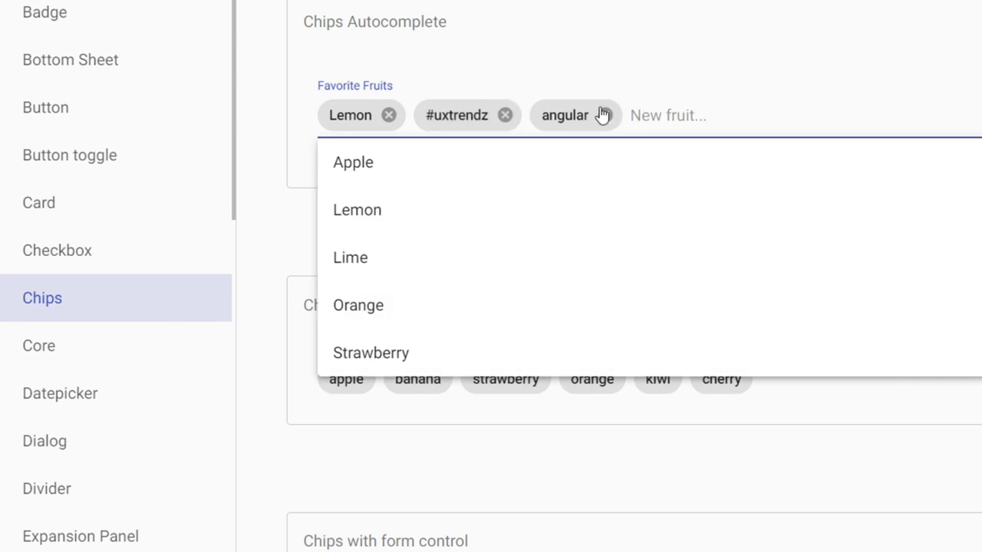
pyautogui.click(478, 115)
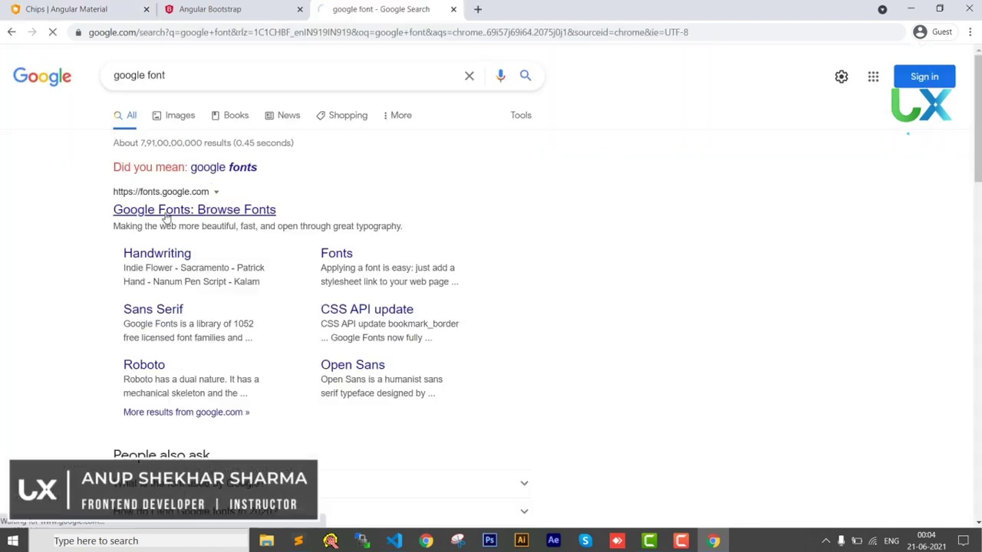
# Open the Google Fonts site from the search results and go to the Poppins font family.
pyautogui.click(166, 219)
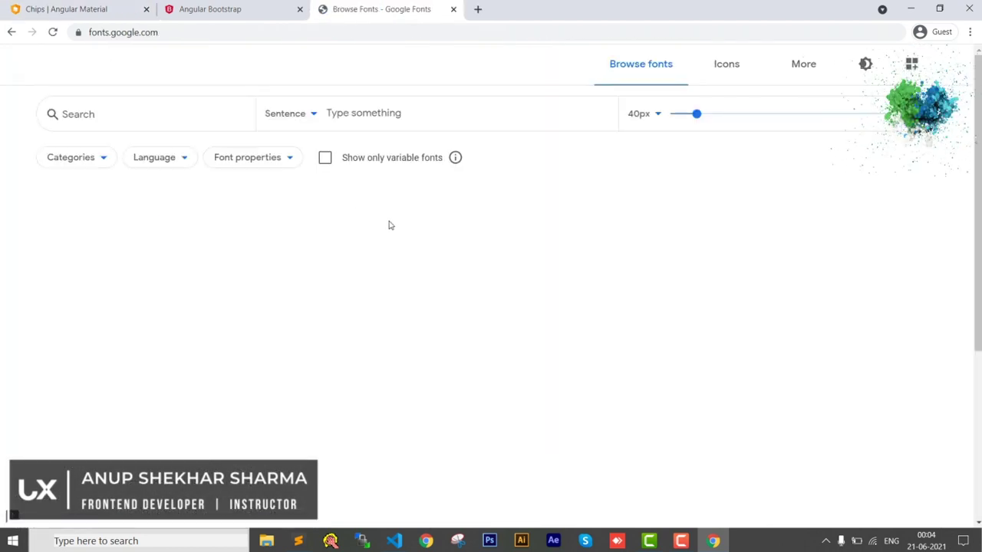
pyautogui.click(531, 258)
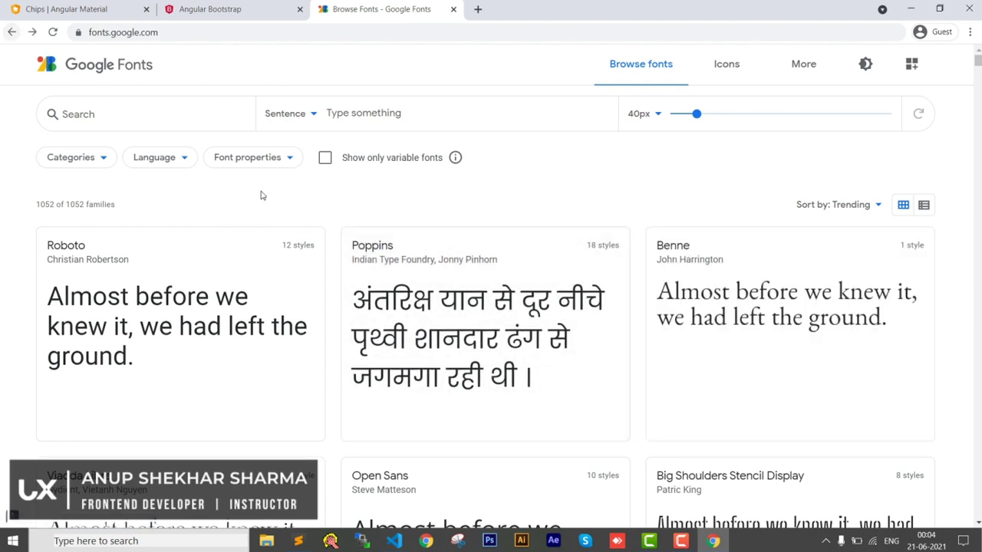
pyautogui.click(442, 250)
pyautogui.doubleClick(460, 259)
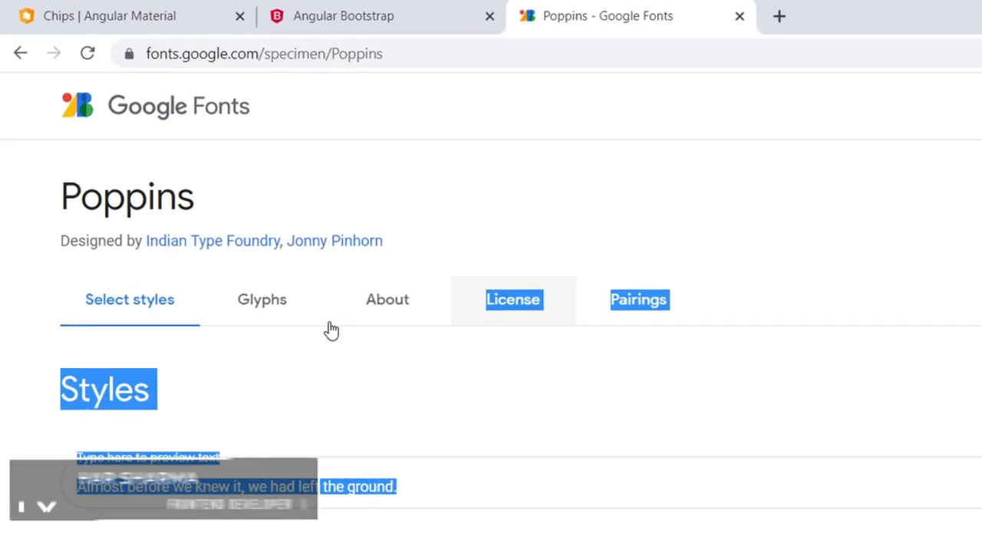
# Browse the Poppins Glyphs and About sections, and check the selected family list before closing it.
pyautogui.click(292, 341)
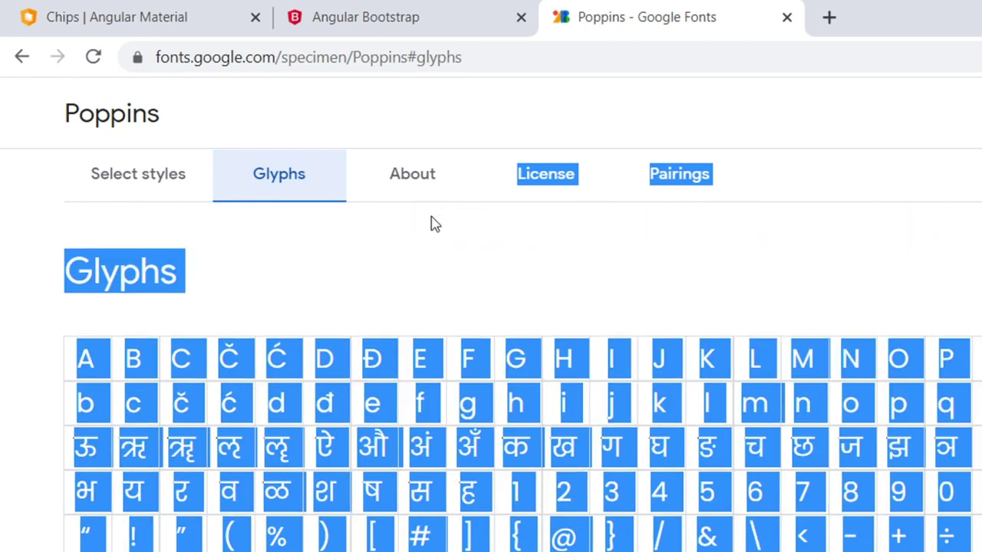
pyautogui.click(412, 176)
pyautogui.scroll(10, 412, 176)
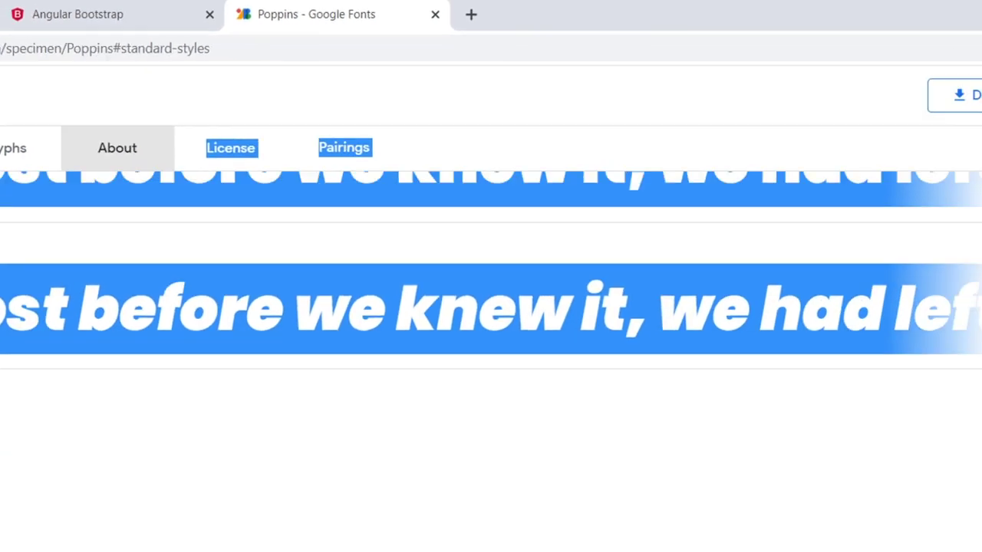
pyautogui.click(903, 89)
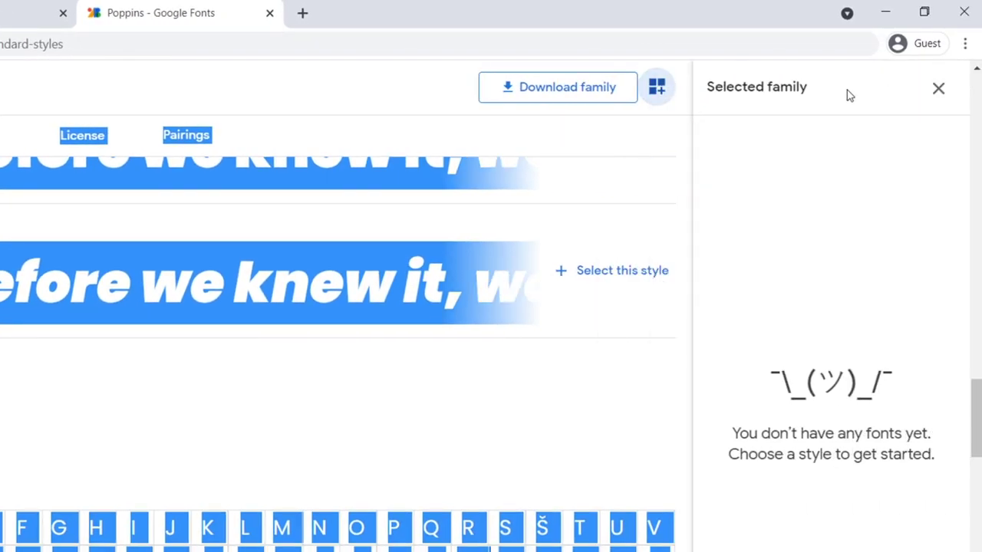
pyautogui.click(940, 90)
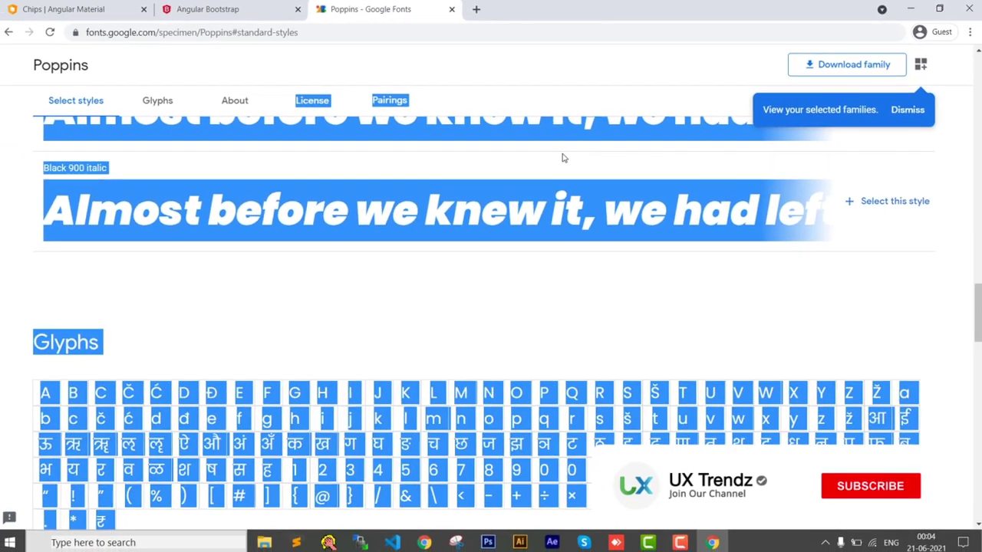
pyautogui.scroll(3, 566, 156)
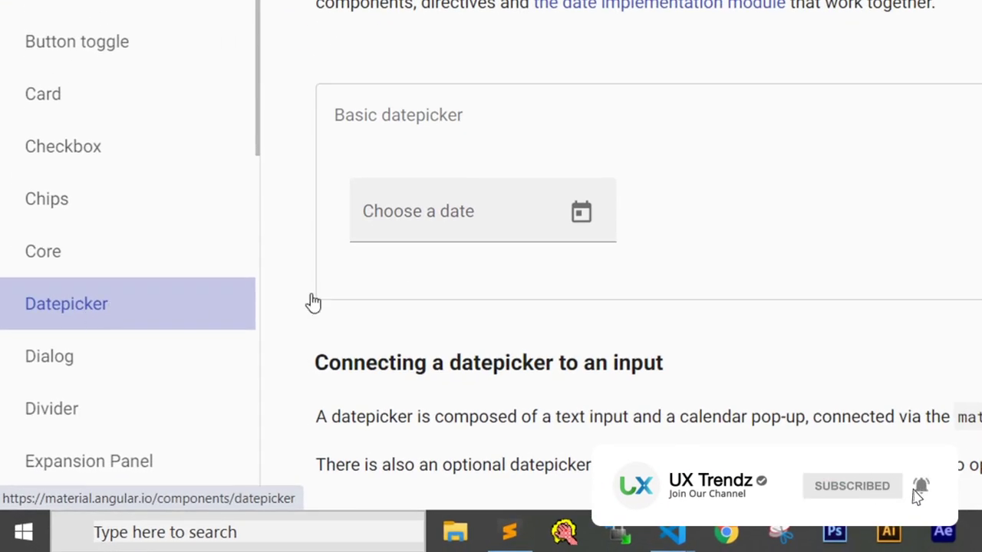
# In the Datepicker examples, view the First campaign calendar of the comparison ranges and close it.
pyautogui.click(459, 42)
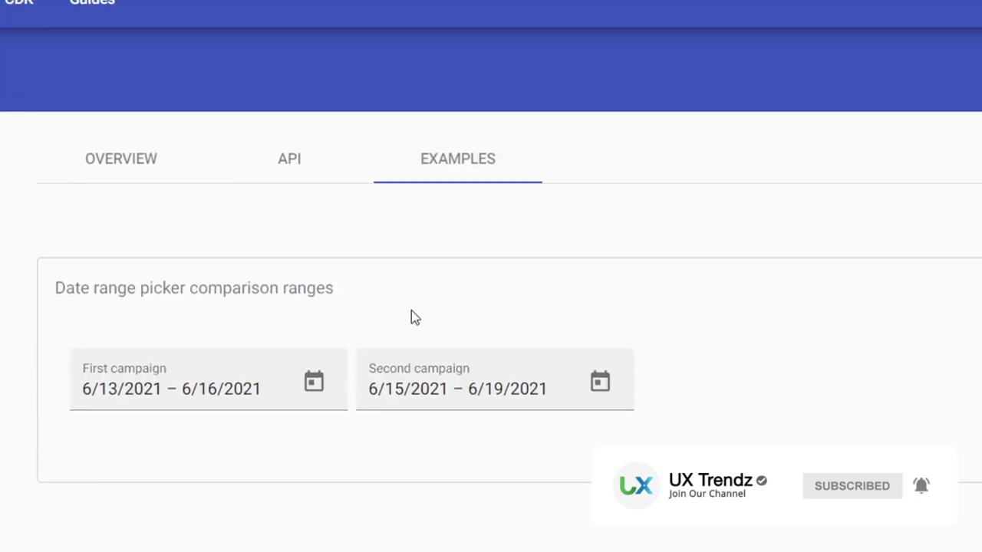
pyautogui.click(315, 304)
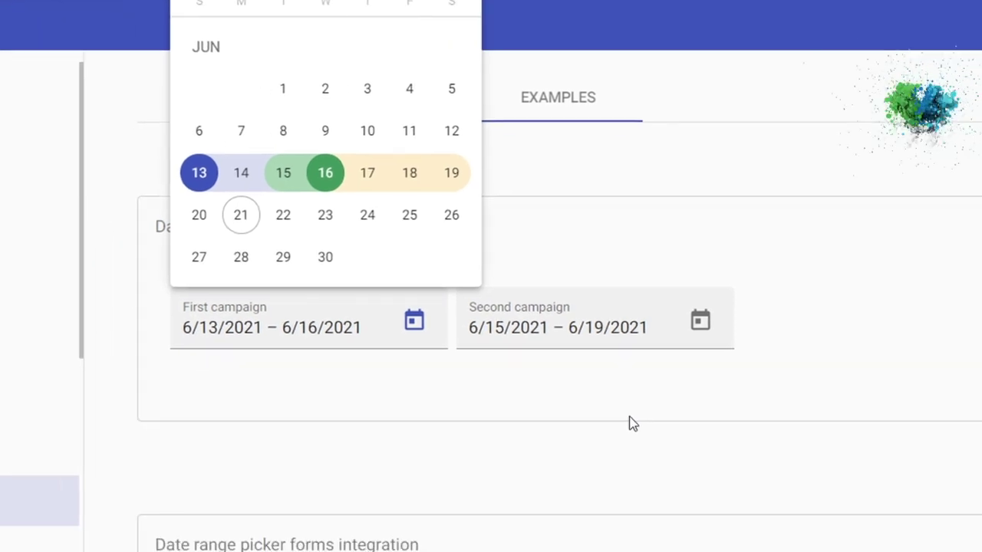
pyautogui.click(526, 488)
pyautogui.scroll(-2, 109, 495)
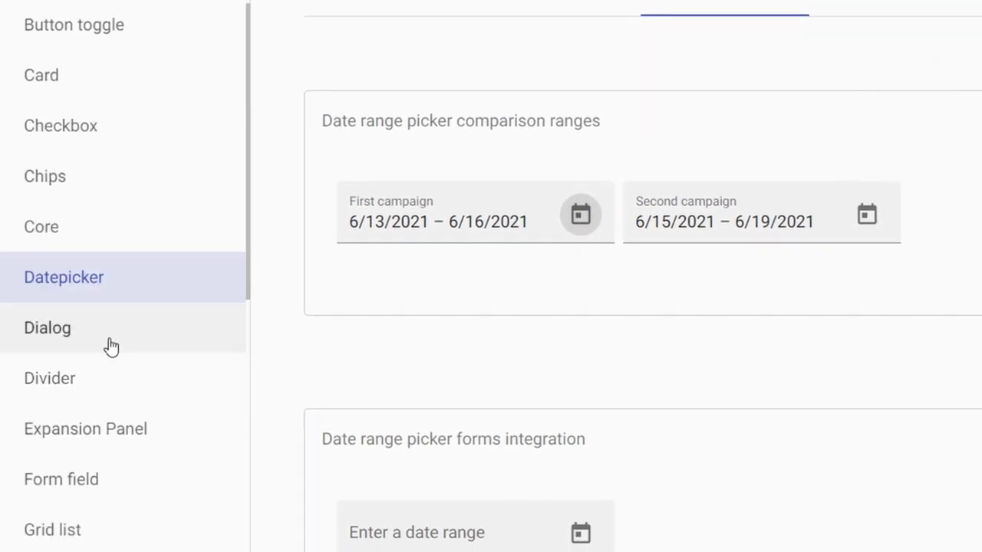
# Go to the Dialog component page and try out the Pick one dialog twice, accepting it each time.
pyautogui.click(110, 345)
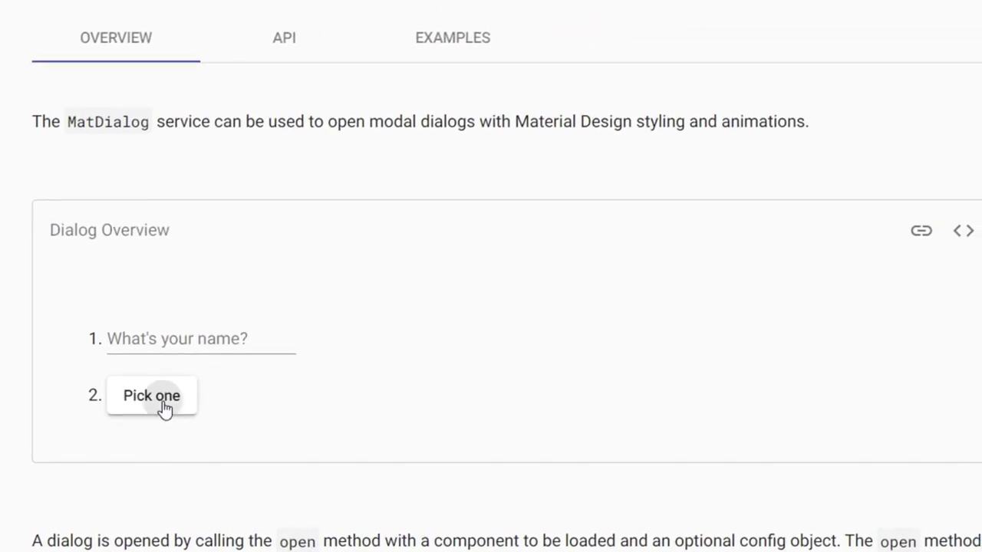
pyautogui.click(164, 409)
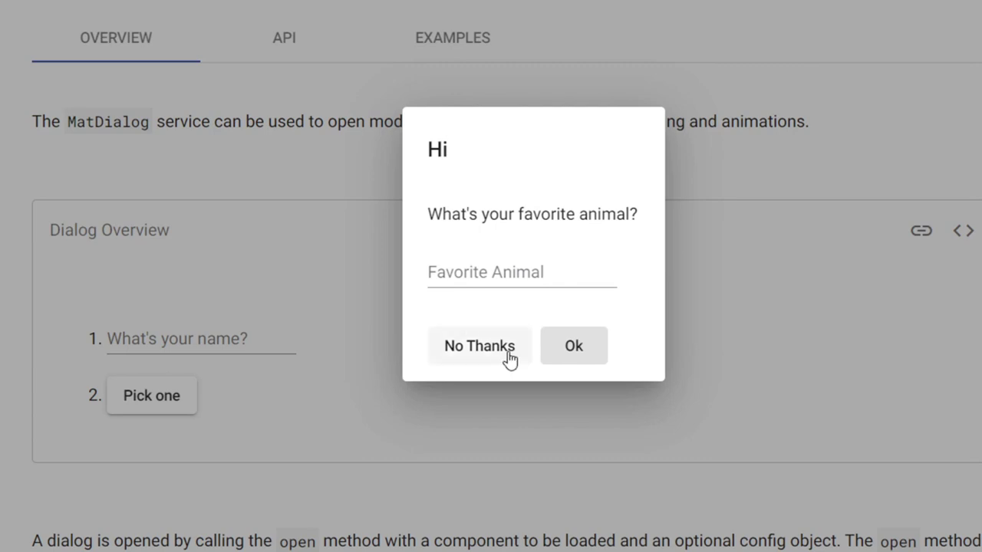
pyautogui.click(575, 346)
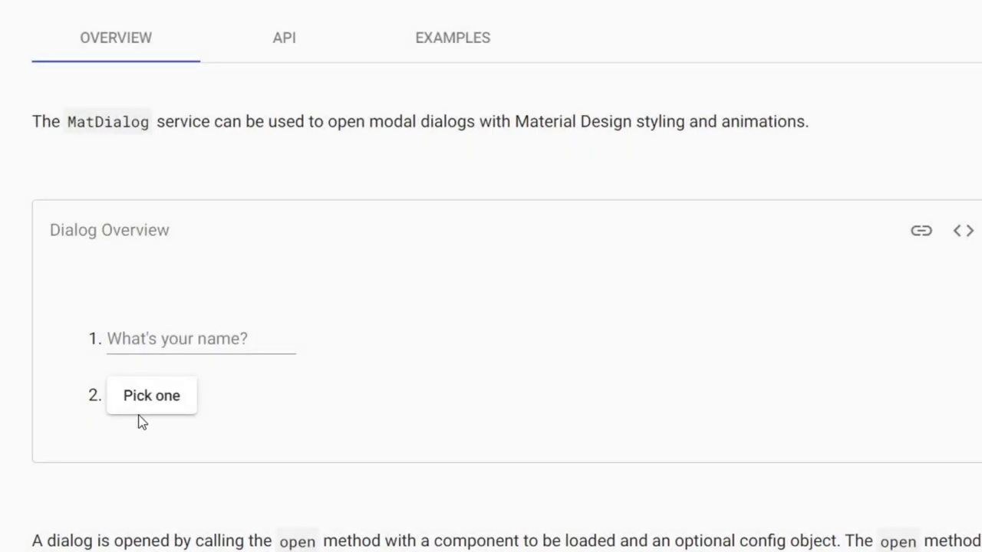
pyautogui.click(169, 414)
pyautogui.click(565, 361)
# In the Dialog examples, read through the dialog with header, scrollable content and actions, and cancel it.
pyautogui.click(430, 48)
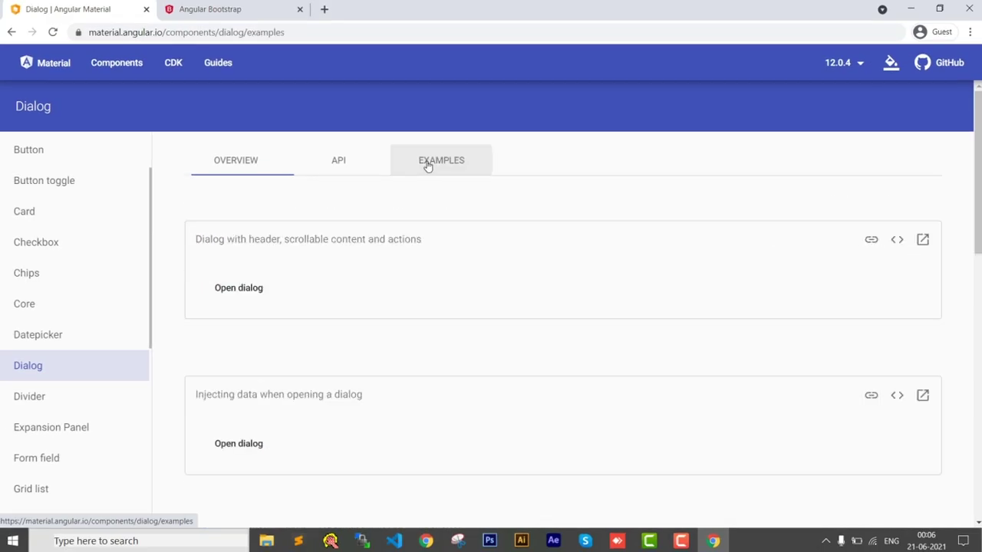
pyautogui.click(258, 293)
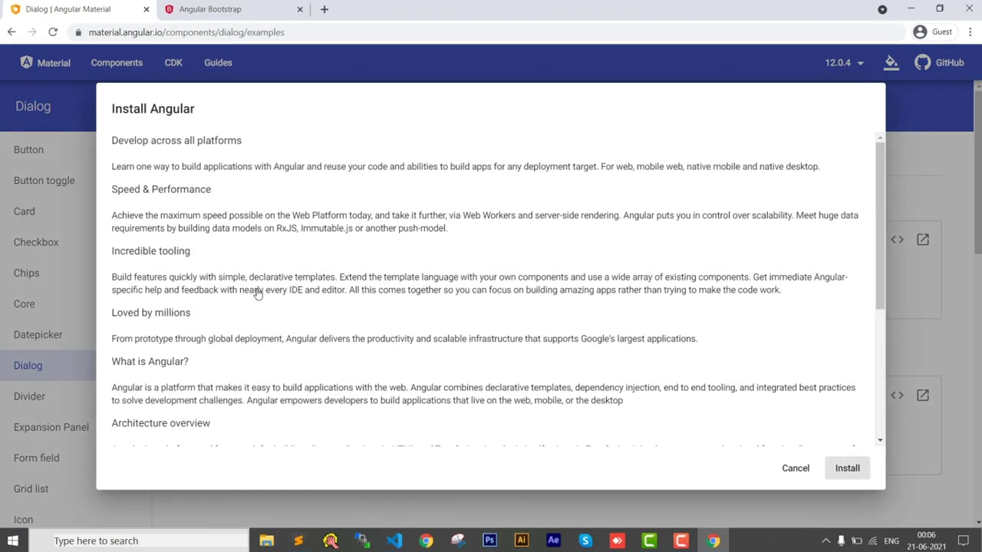
pyautogui.scroll(-5, 497, 303)
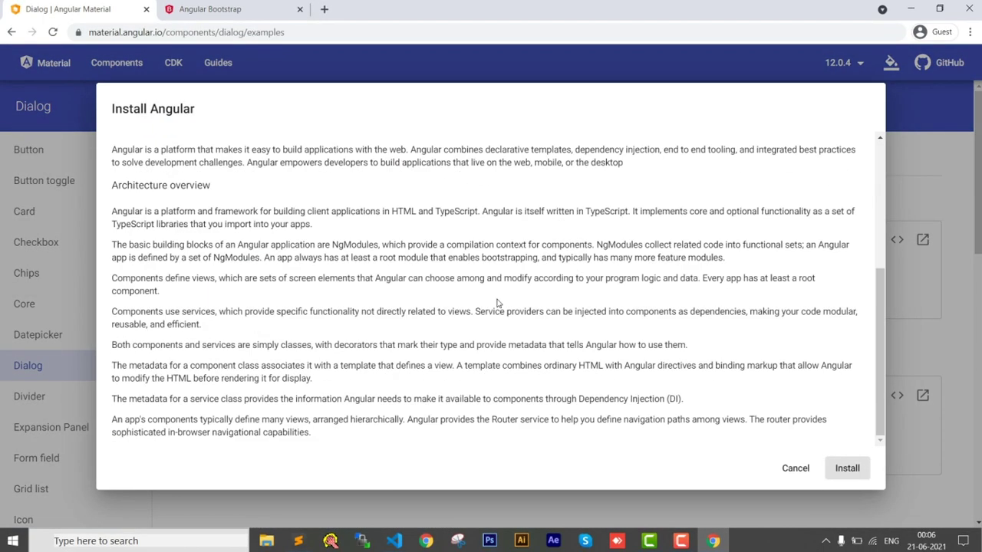
pyautogui.click(796, 468)
# Go to the Snackbar component page, show the basic snack-bar and dismiss it with its Dance action.
pyautogui.scroll(-7, 44, 463)
pyautogui.click(35, 382)
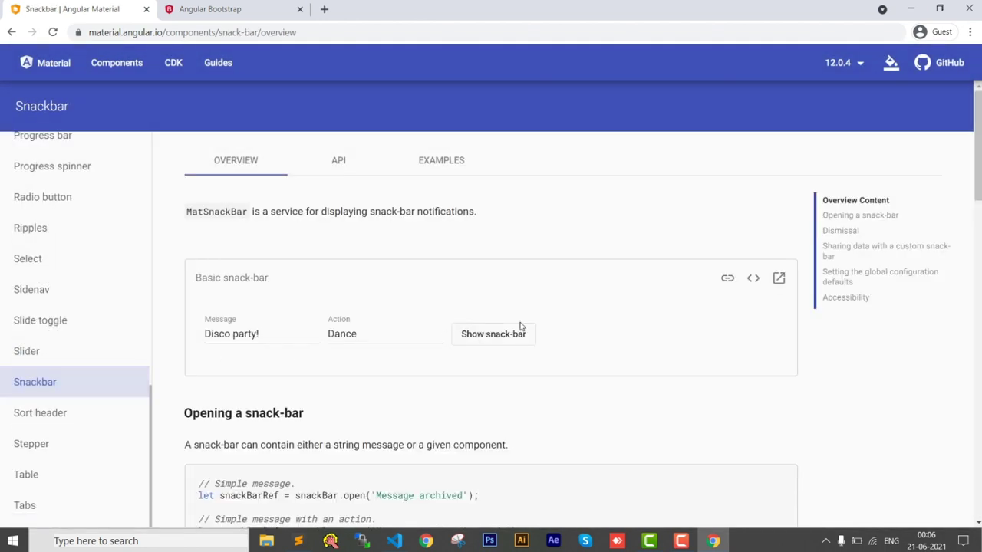
pyautogui.click(495, 340)
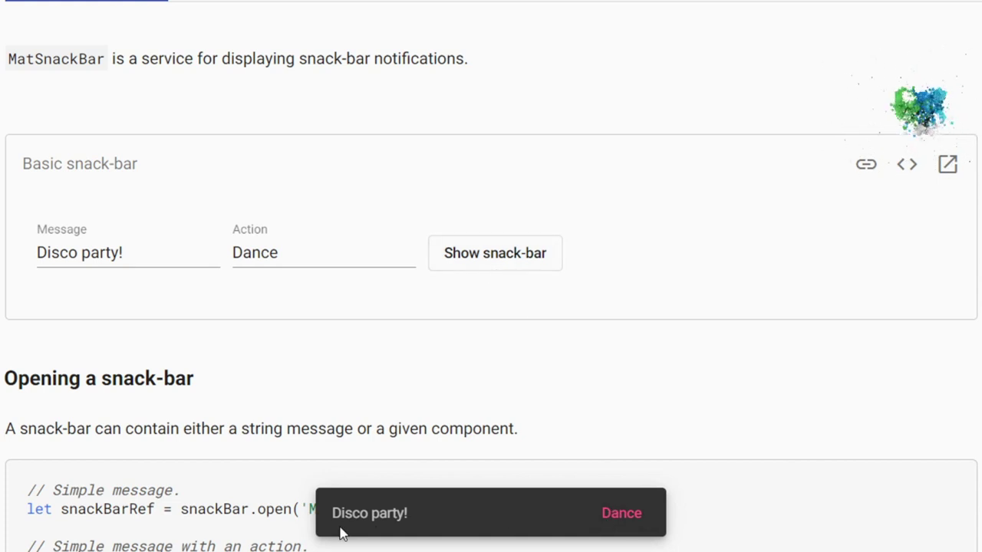
pyautogui.click(623, 514)
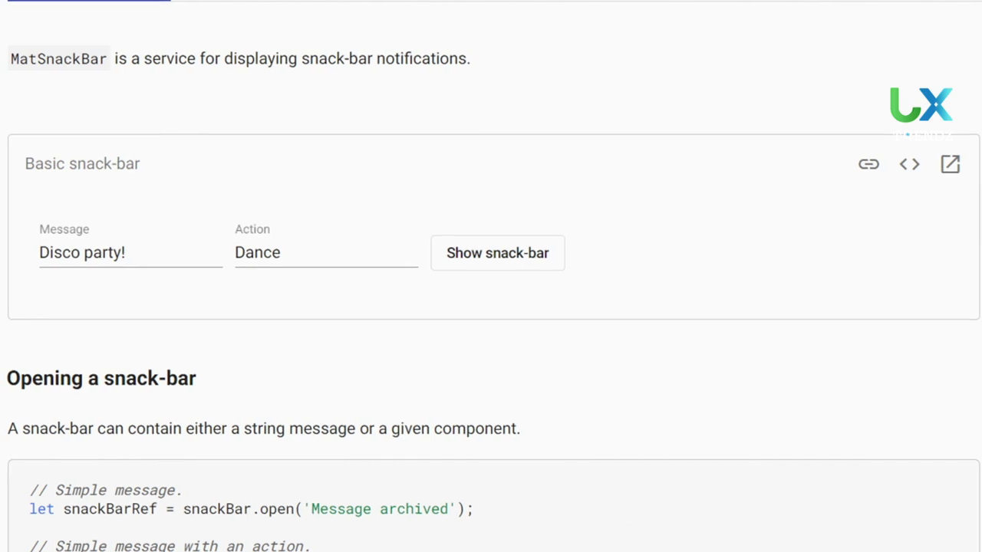
# Go to the Stepper component page and compare the Stepper overview example with the Stepper vertical example.
pyautogui.click(96, 416)
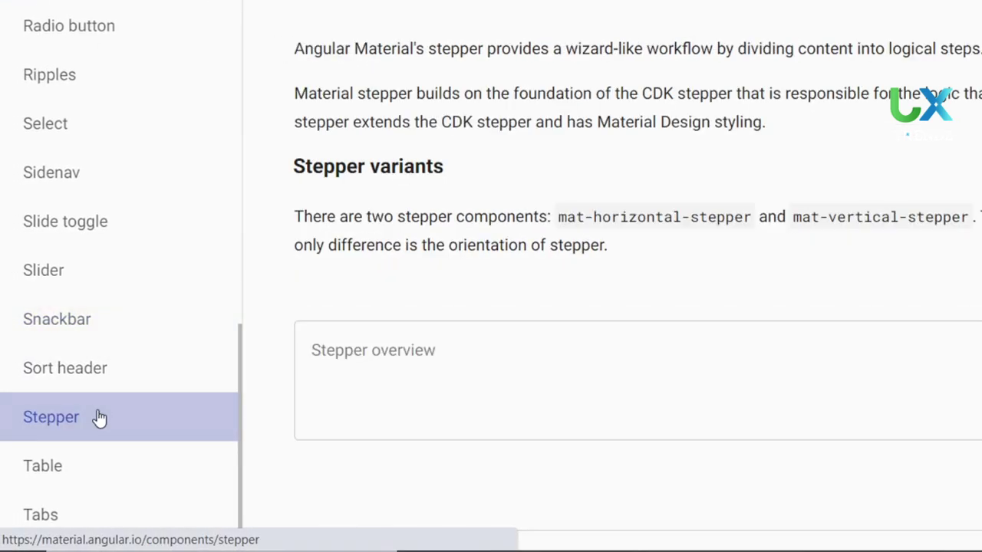
pyautogui.scroll(-3, 628, 328)
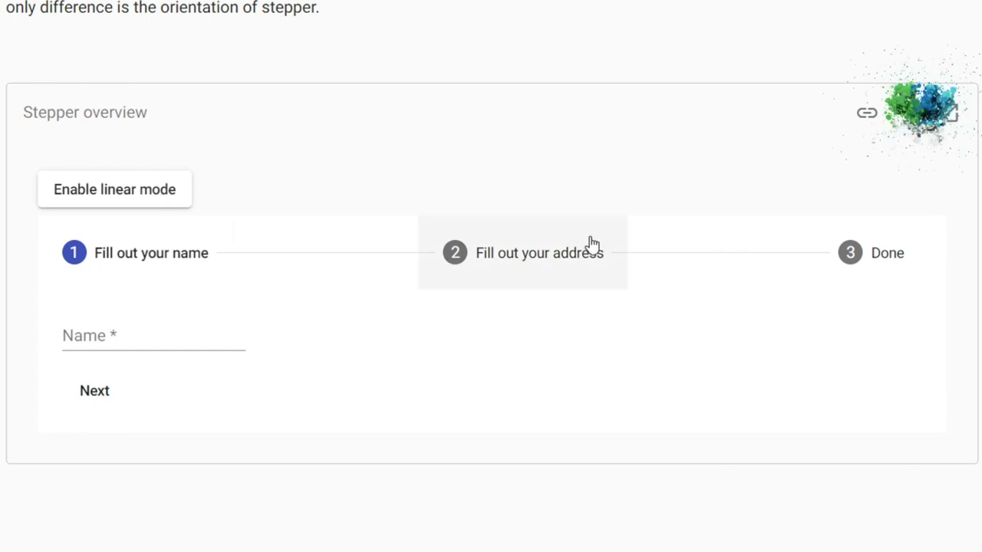
pyautogui.scroll(-7, 513, 285)
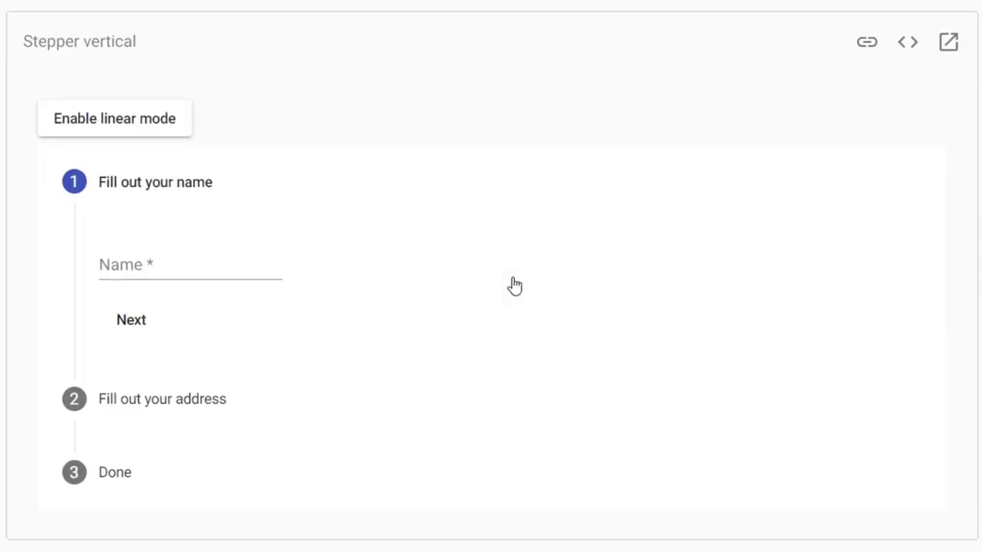
pyautogui.moveTo(25, 31); pyautogui.dragTo(187, 47)
pyautogui.scroll(7, 187, 47)
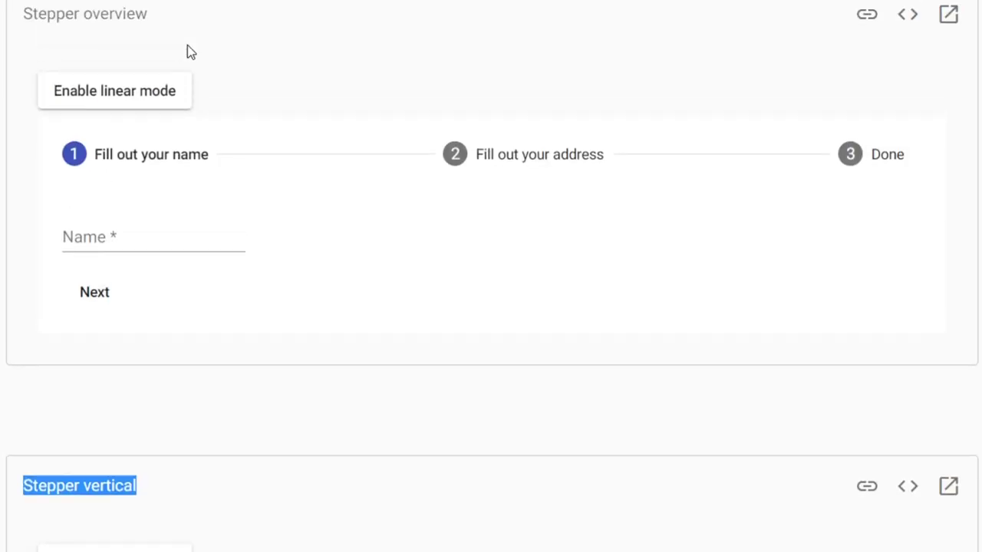
pyautogui.moveTo(43, 59); pyautogui.dragTo(174, 63)
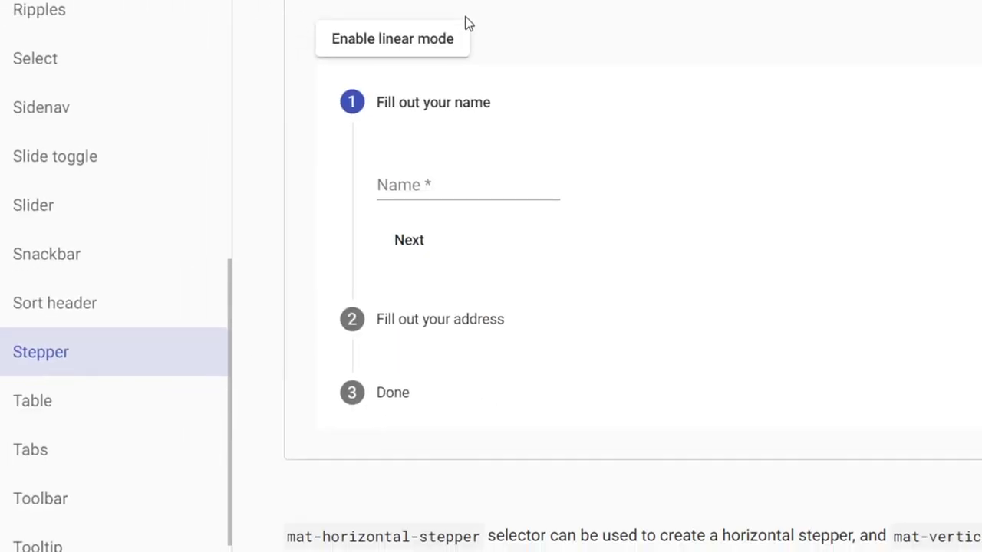
pyautogui.scroll(-5, 465, 22)
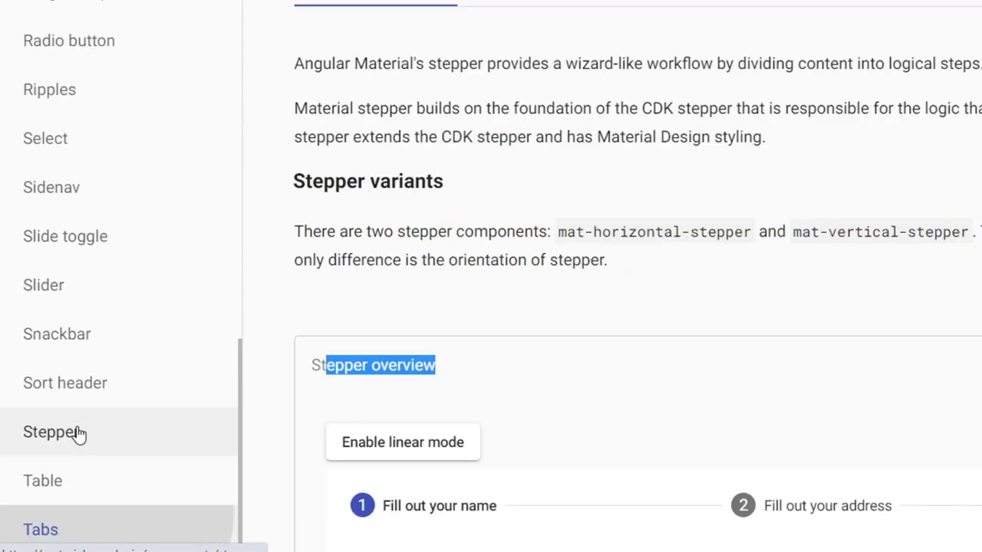
# Go to the Tabs component page and switch the basic tab group to Second, followed by Third.
pyautogui.click(77, 448)
pyautogui.scroll(-1, 600, 301)
pyautogui.click(606, 242)
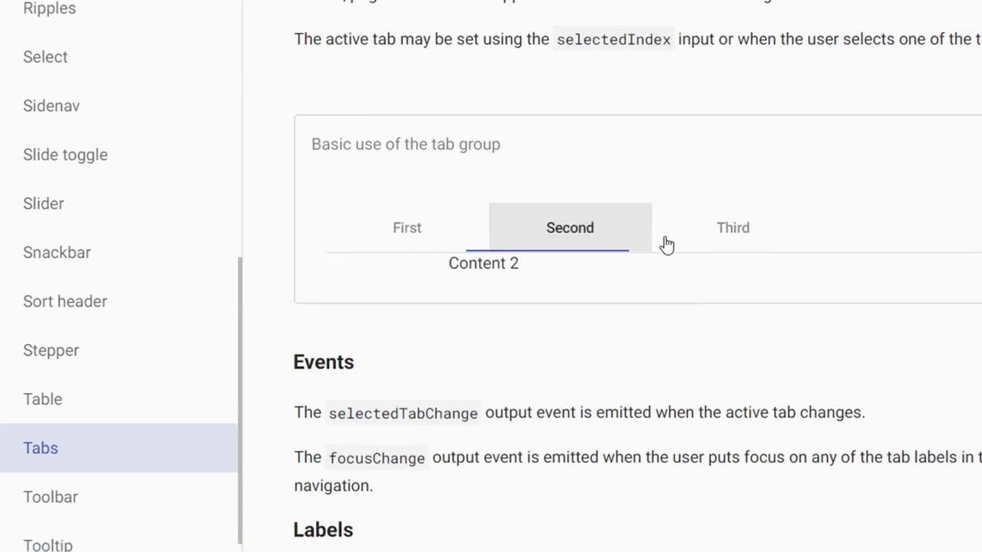
pyautogui.click(675, 241)
pyautogui.scroll(-5, 743, 241)
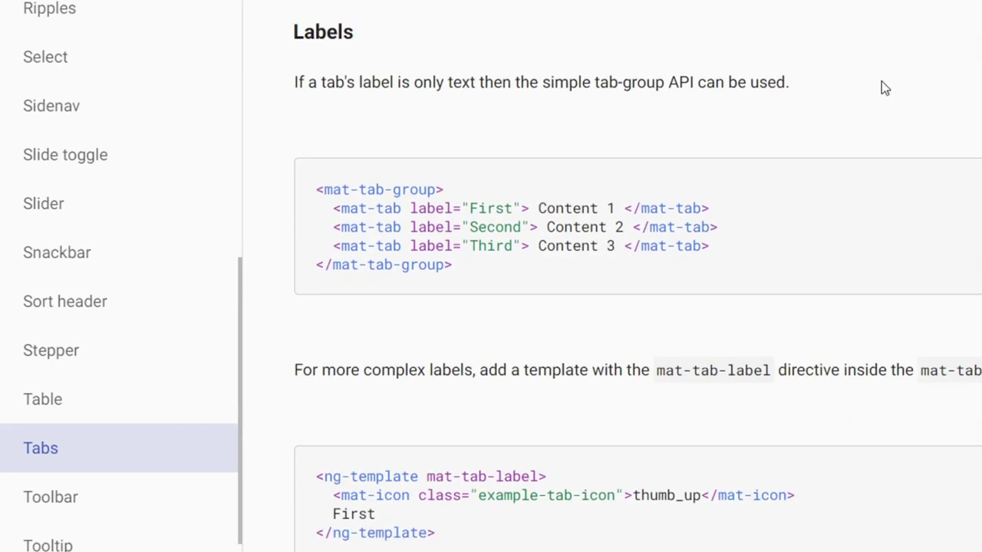
pyautogui.scroll(6, 918, 73)
pyautogui.scroll(-1, 95, 461)
# Open the Toolbar component page and apply the Deep Purple & Amber theme to the documentation.
pyautogui.click(51, 524)
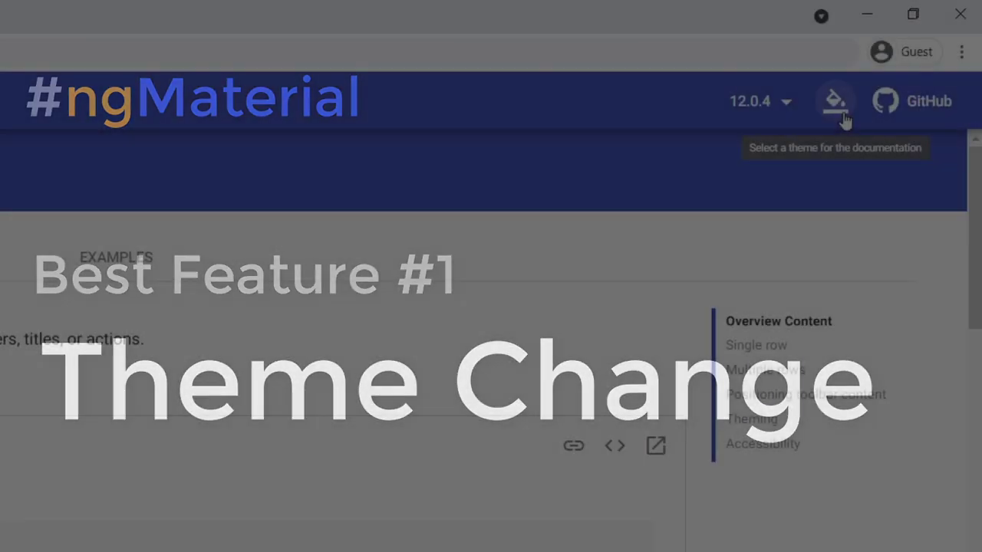
pyautogui.click(844, 119)
pyautogui.click(729, 173)
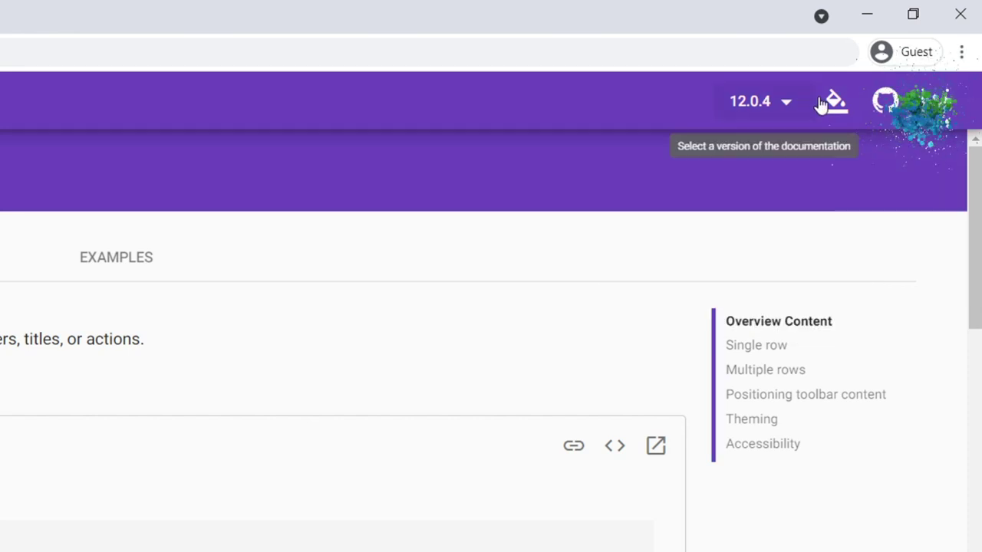
# Change the documentation theme to Indigo & Pink, followed by Pink & Blue-grey.
pyautogui.click(835, 103)
pyautogui.click(712, 199)
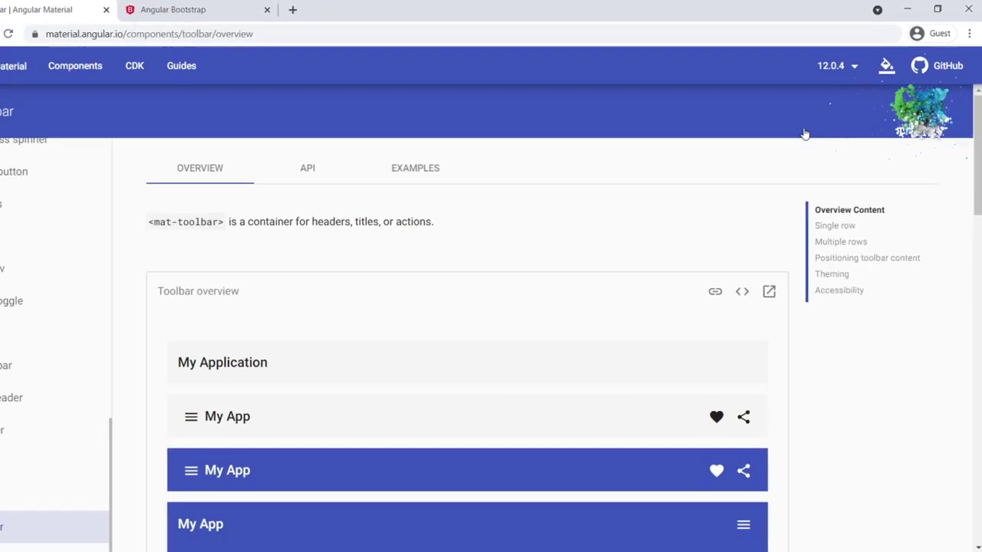
pyautogui.click(883, 71)
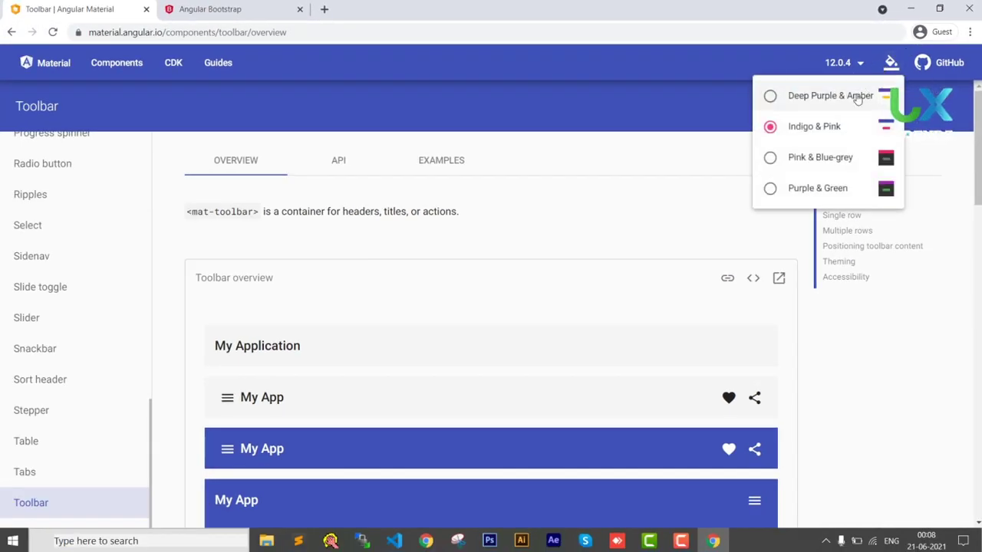
pyautogui.click(814, 161)
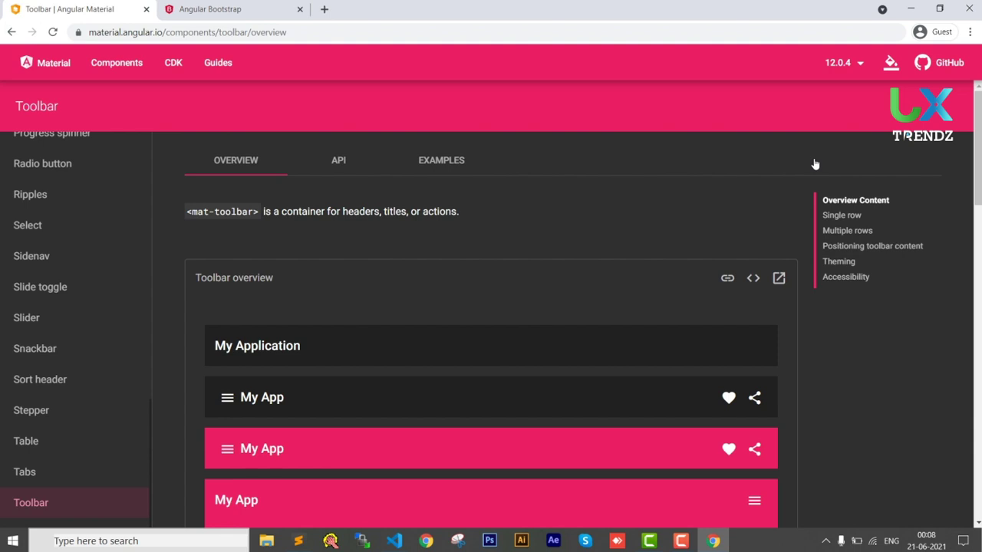
# Change the documentation theme to Purple & Green, followed by Deep Purple & Amber.
pyautogui.click(889, 65)
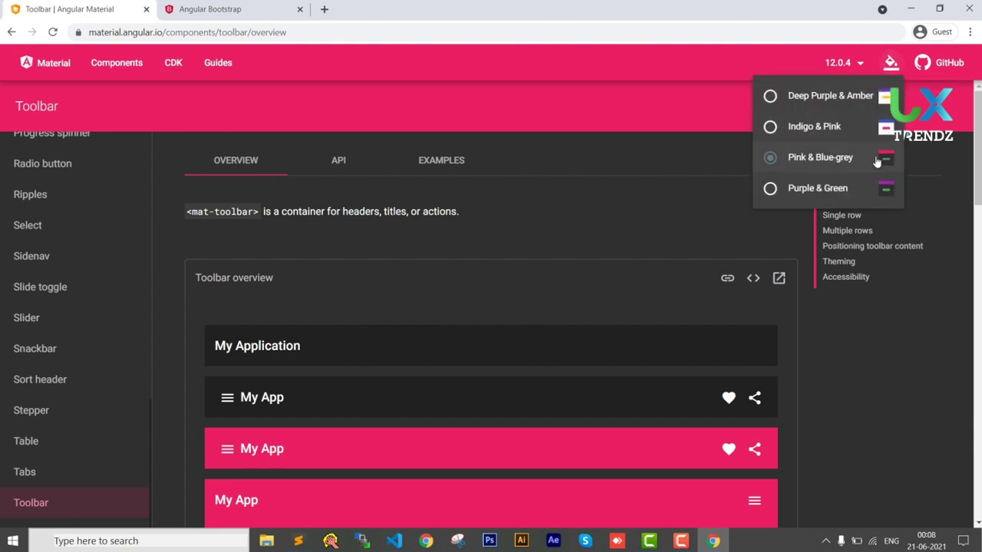
pyautogui.click(848, 189)
pyautogui.click(890, 62)
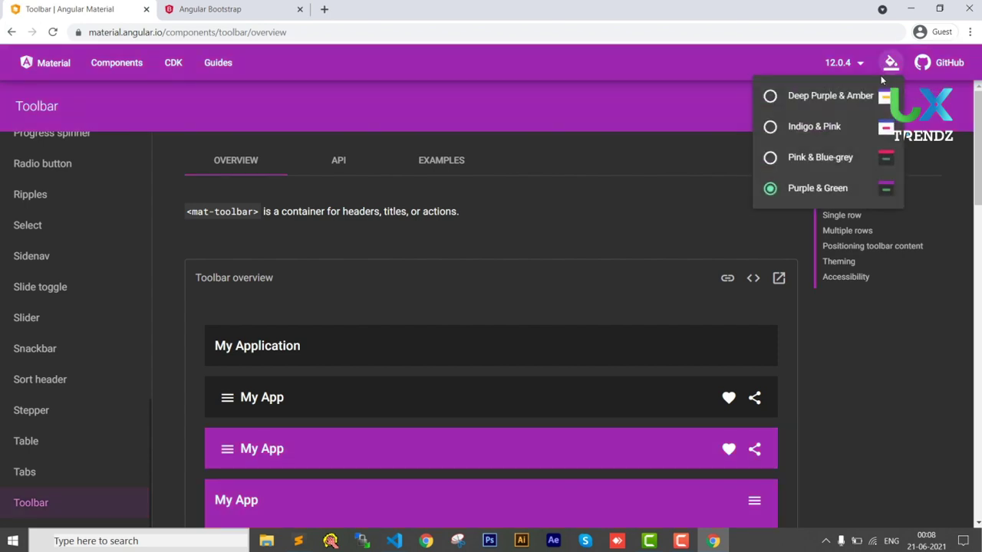
pyautogui.click(853, 98)
# Open the Layout page of the CDK documentation and read through its BreakpointObserver section.
pyautogui.click(61, 69)
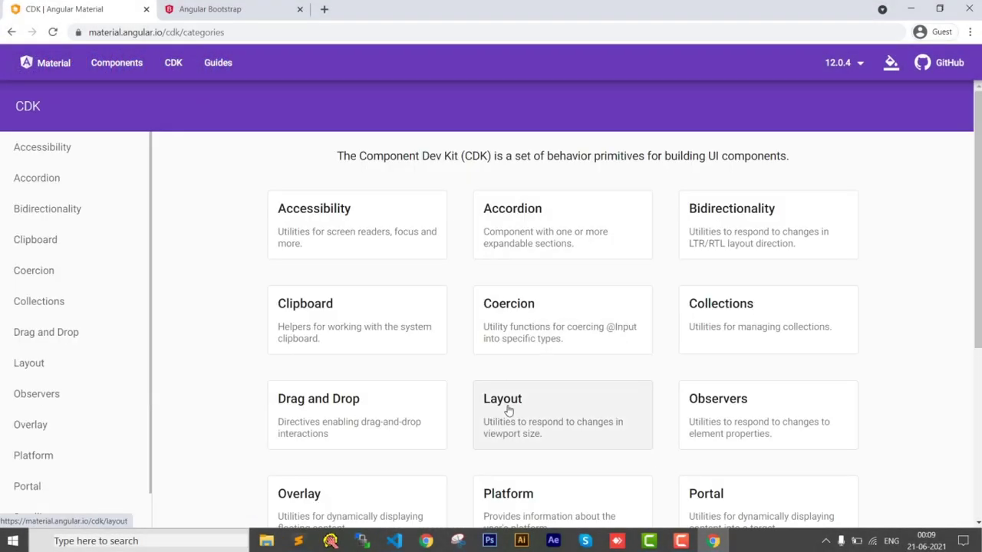
pyautogui.click(508, 410)
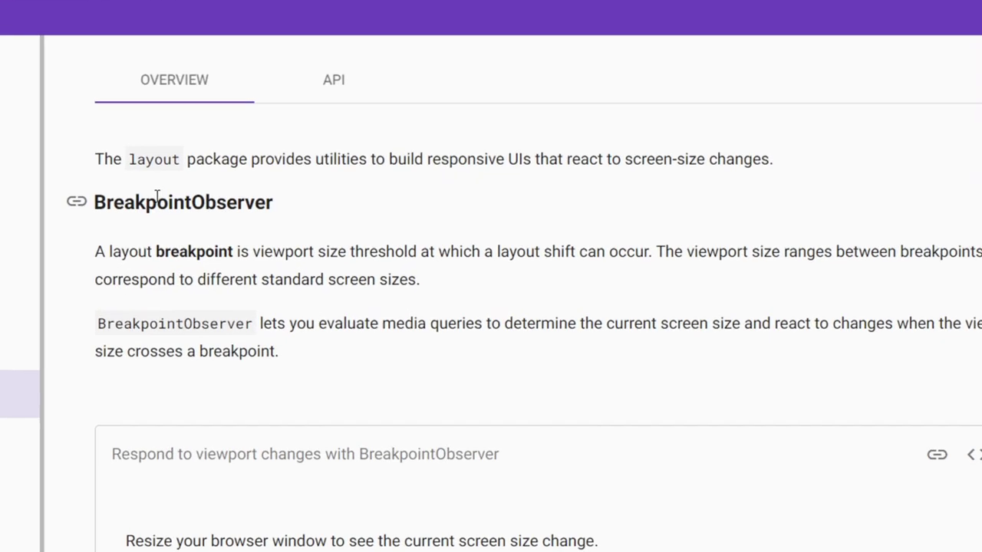
pyautogui.doubleClick(120, 184)
pyautogui.scroll(-3, 285, 399)
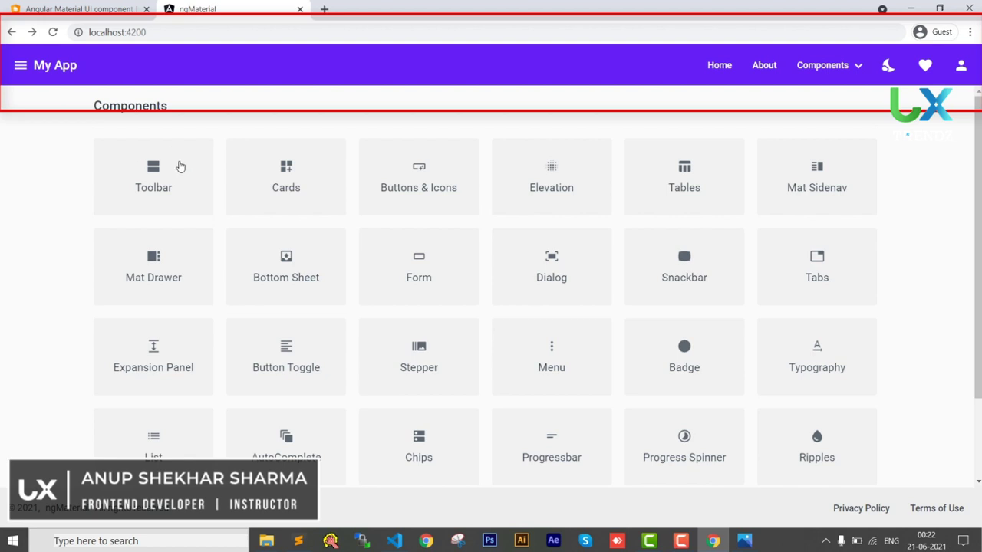
# Open the Toolbar page of the ngMaterial demo at localhost:4200 and look through its component list and toolbar variants.
pyautogui.click(139, 176)
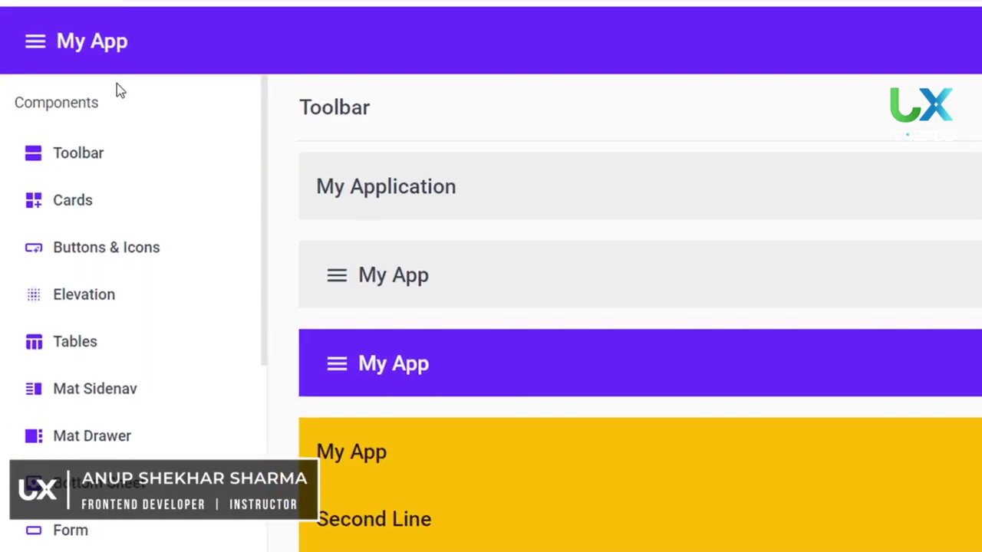
pyautogui.scroll(-10, 136, 225)
pyautogui.scroll(10, 136, 226)
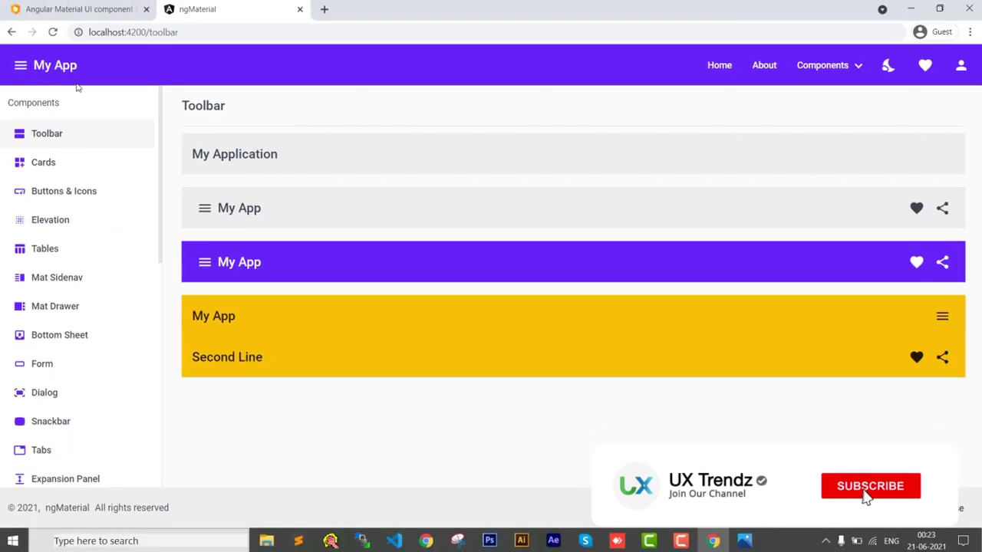
# Go to the Cards page from the components overview, hide the side navigation and look over the standard, task and picture cards.
pyautogui.click(69, 65)
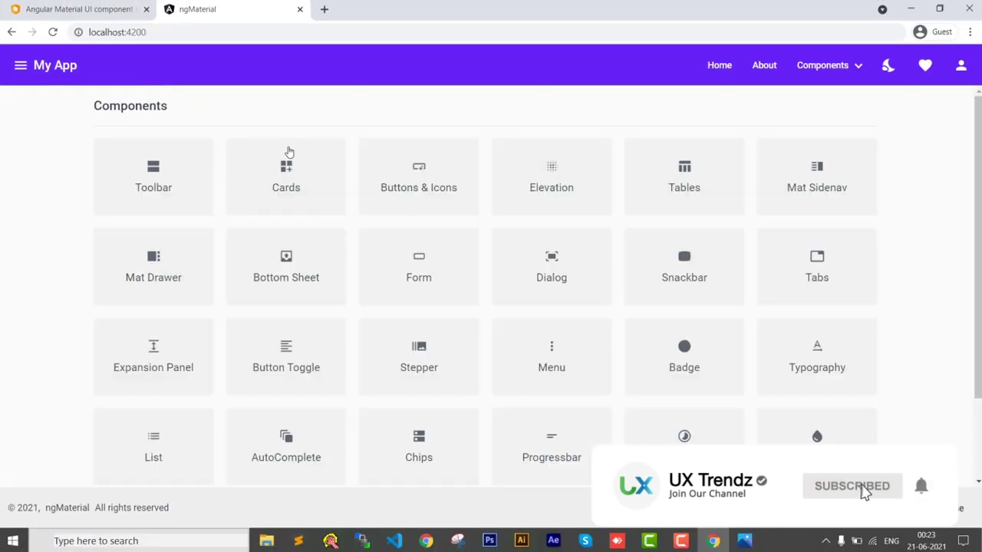
pyautogui.click(286, 174)
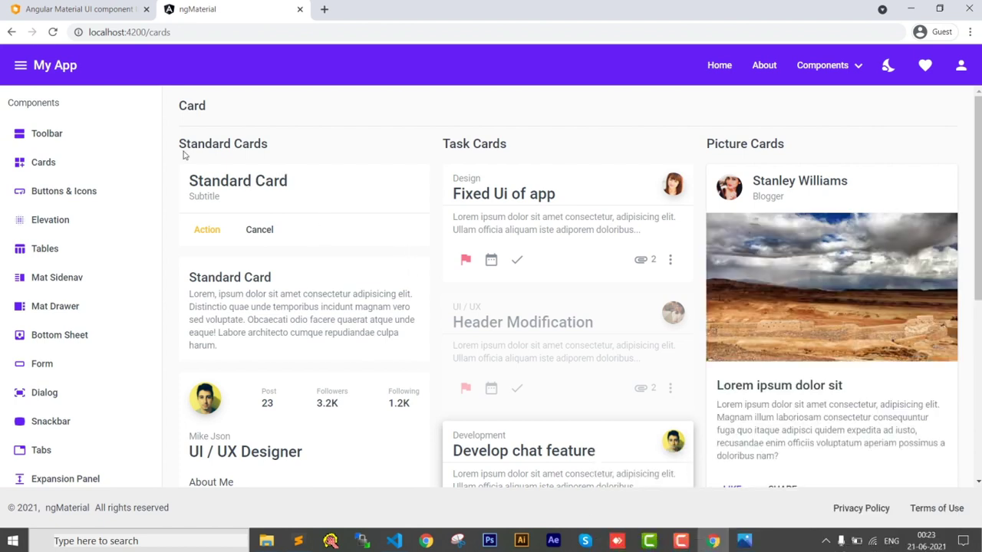
pyautogui.click(17, 70)
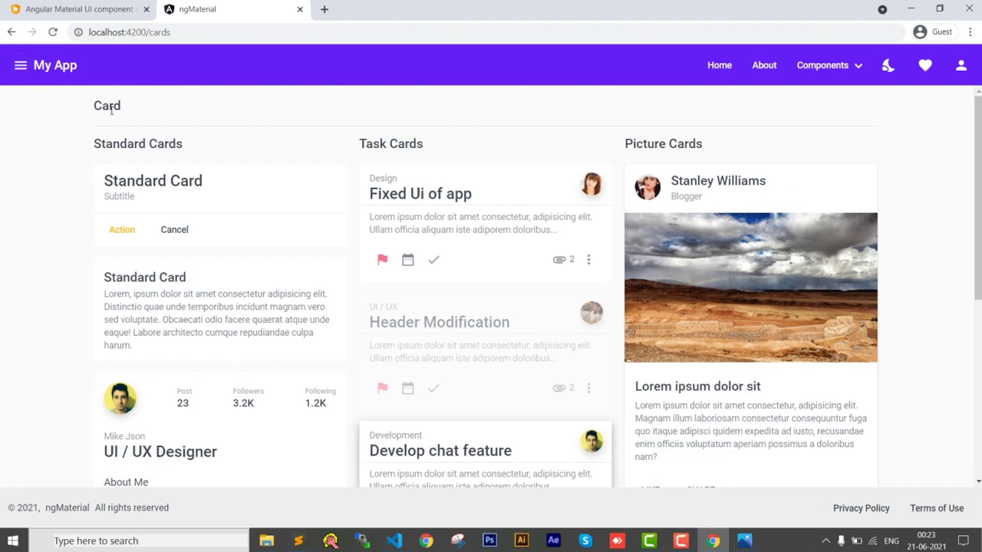
pyautogui.scroll(-3, 288, 272)
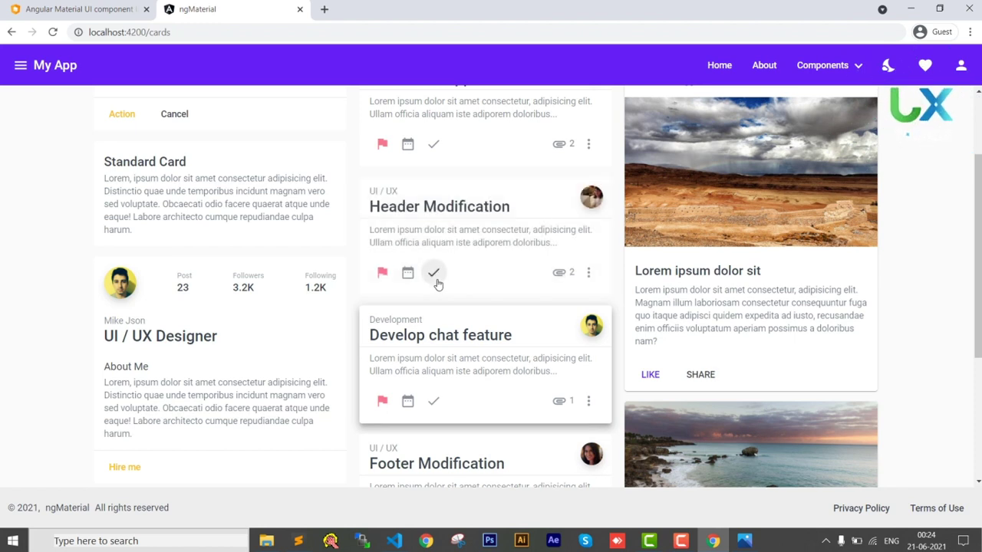
pyautogui.scroll(3, 329, 261)
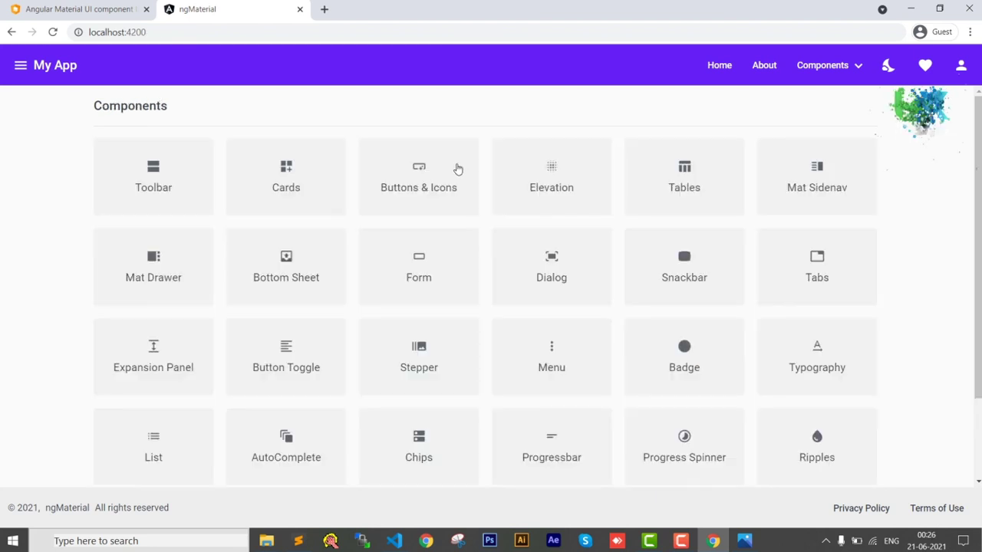
# Open the Buttons & Icons page, look over the button styles and return to the components overview.
pyautogui.click(456, 167)
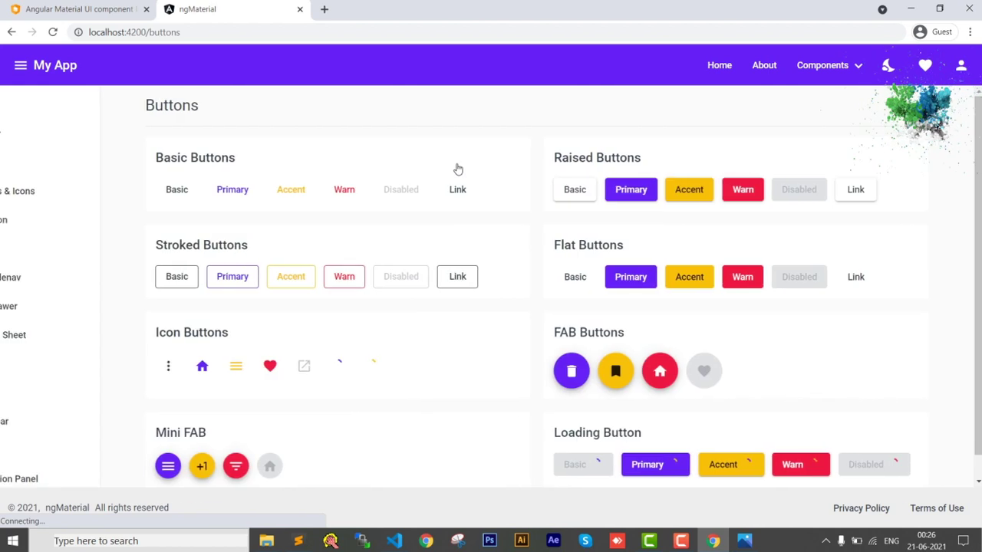
pyautogui.scroll(-1, 577, 319)
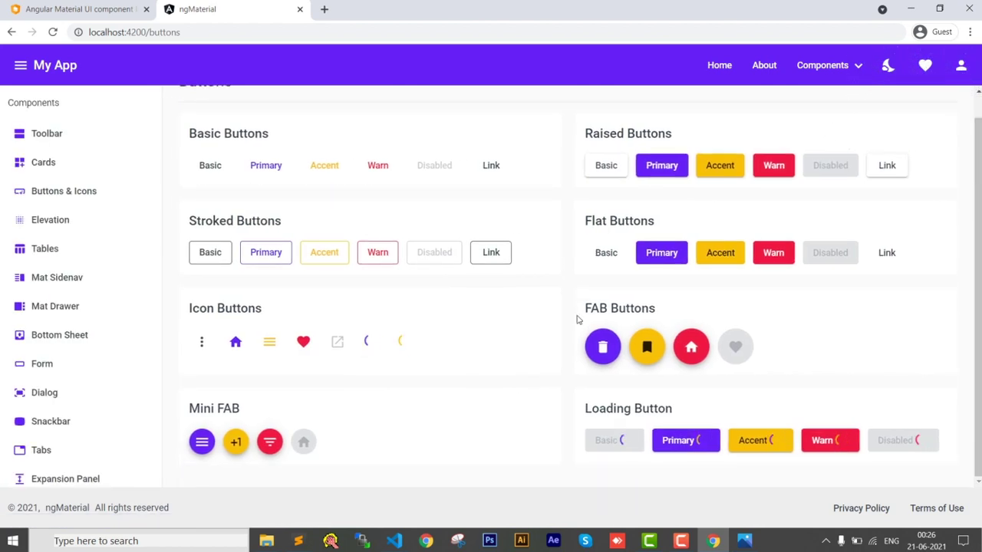
pyautogui.click(716, 67)
# Open the Tables page, look through both tables and highlight the rows of the first table.
pyautogui.click(683, 145)
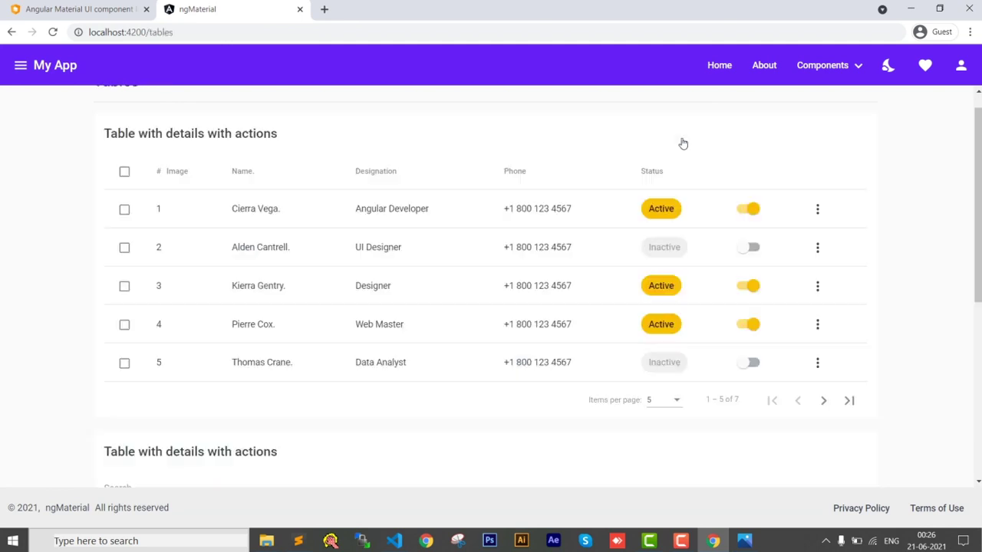
pyautogui.scroll(-4, 422, 297)
pyautogui.scroll(-1, 422, 297)
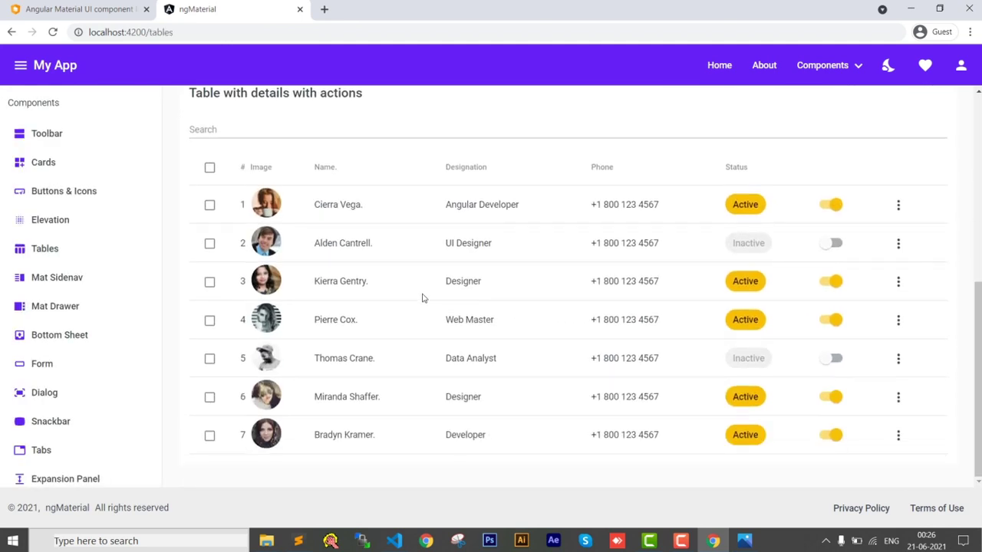
pyautogui.scroll(5, 422, 298)
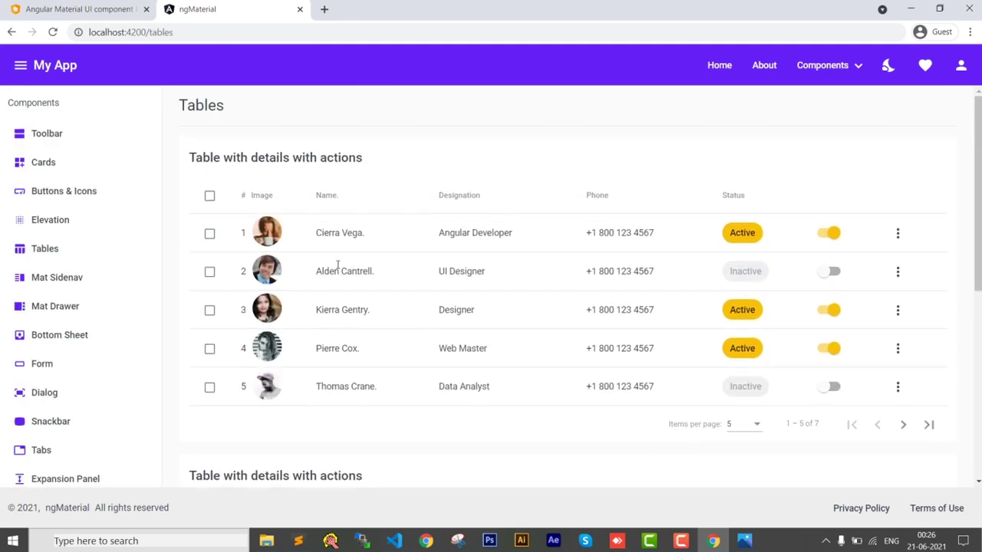
pyautogui.moveTo(196, 196); pyautogui.dragTo(650, 381)
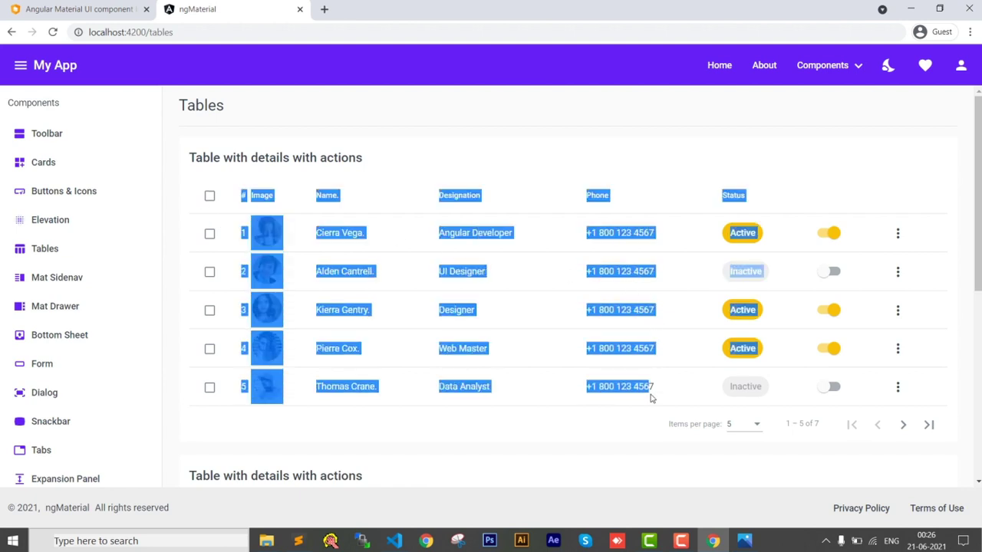
pyautogui.click(566, 400)
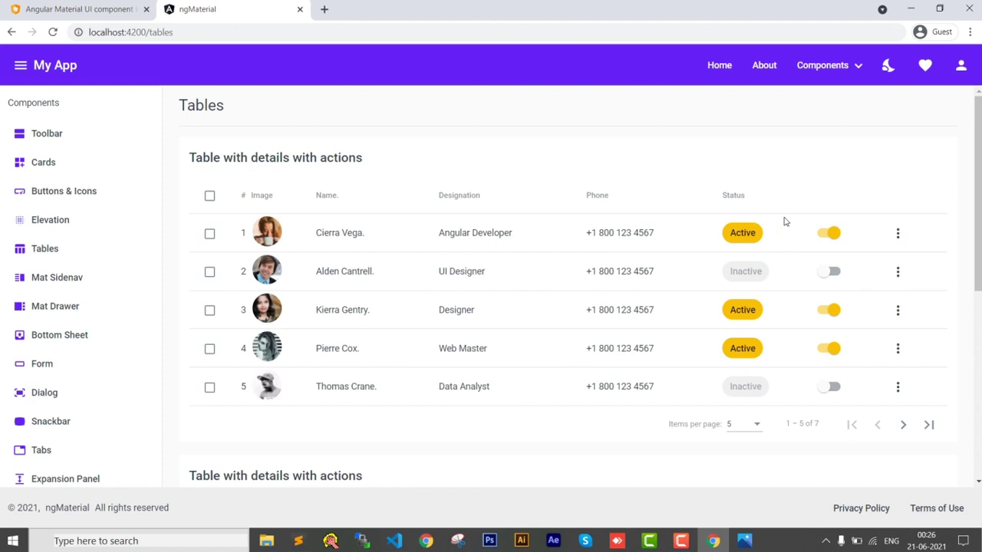
# Go back to the components overview, open the Mat Sidenav page and repeatedly hide and show the side navigation.
pyautogui.hotkey('alt', 'Left')
pyautogui.click(815, 186)
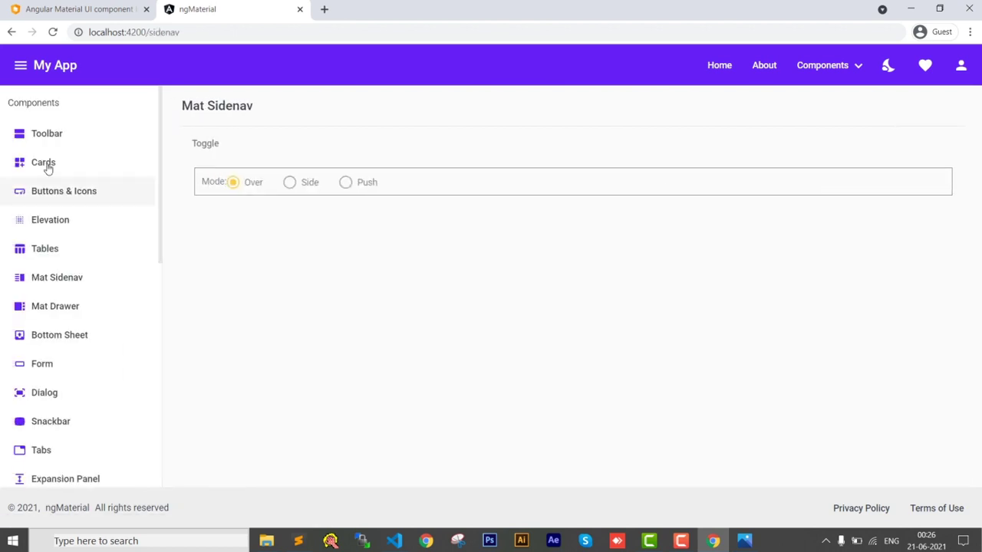
pyautogui.click(21, 69)
pyautogui.click(22, 69)
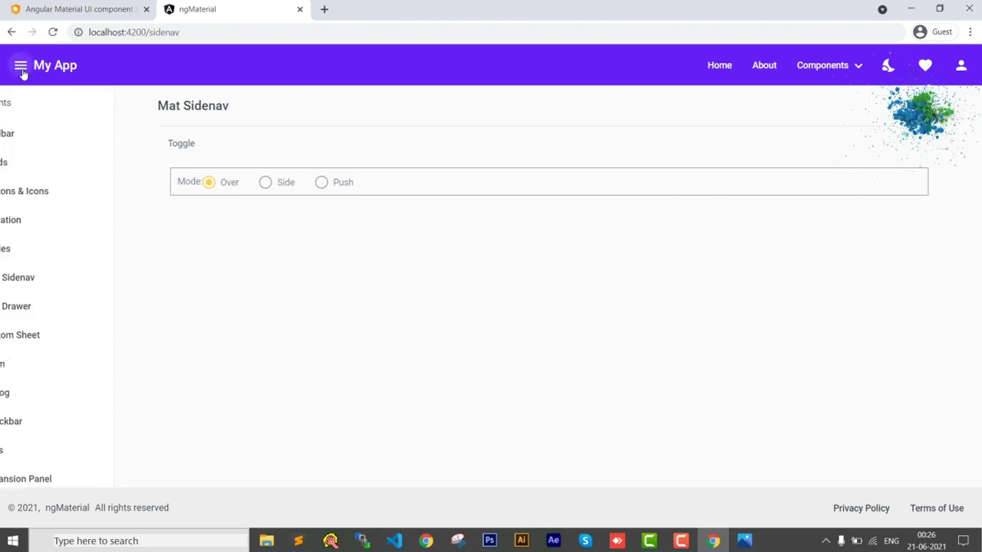
pyautogui.click(21, 69)
pyautogui.click(22, 69)
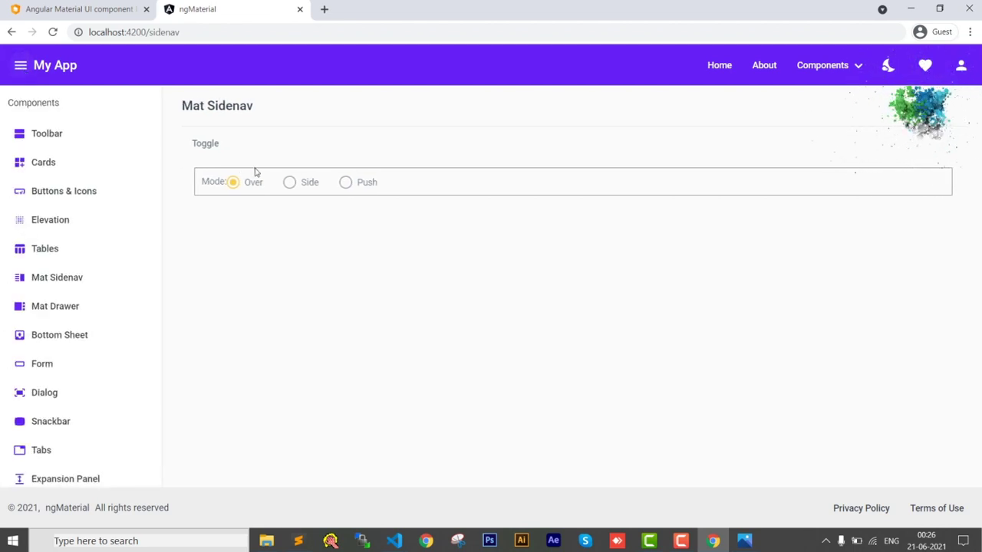
# Open the Bottom Sheet page and share the "Fixed Ui of app" card on Facebook.
pyautogui.click(321, 266)
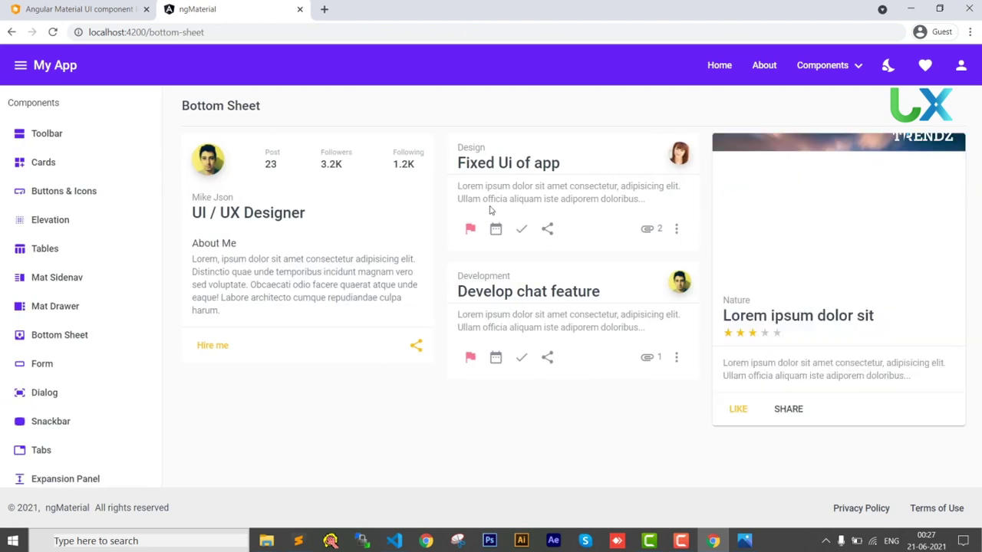
pyautogui.click(547, 230)
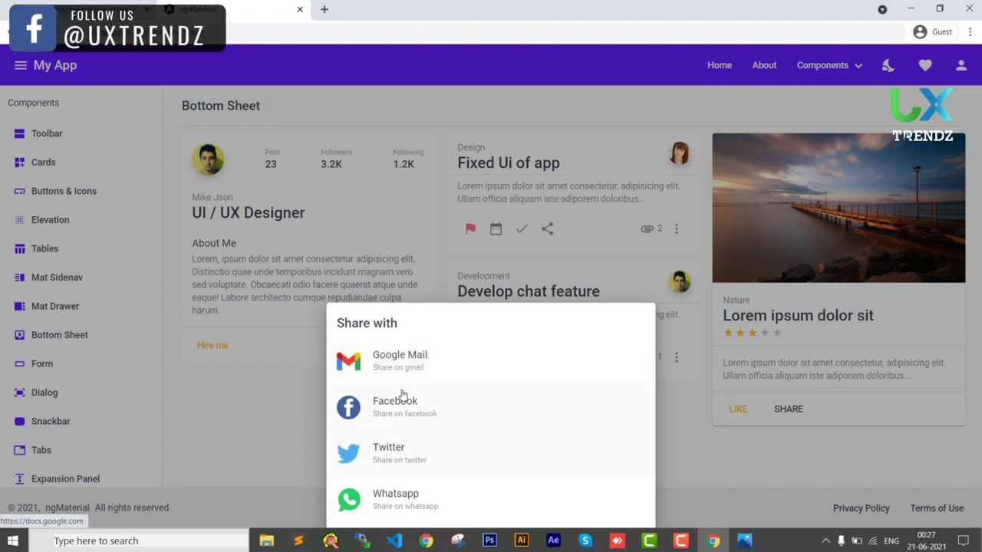
pyautogui.click(401, 415)
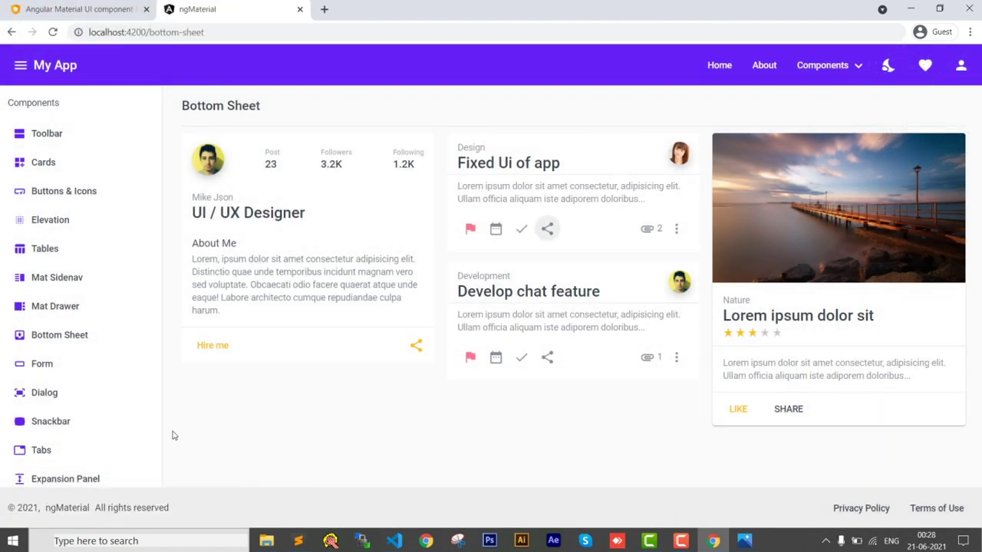
# Share the "Fixed Ui of app" card on Whatsapp and dismiss the resulting notification with Okay.
pyautogui.click(547, 230)
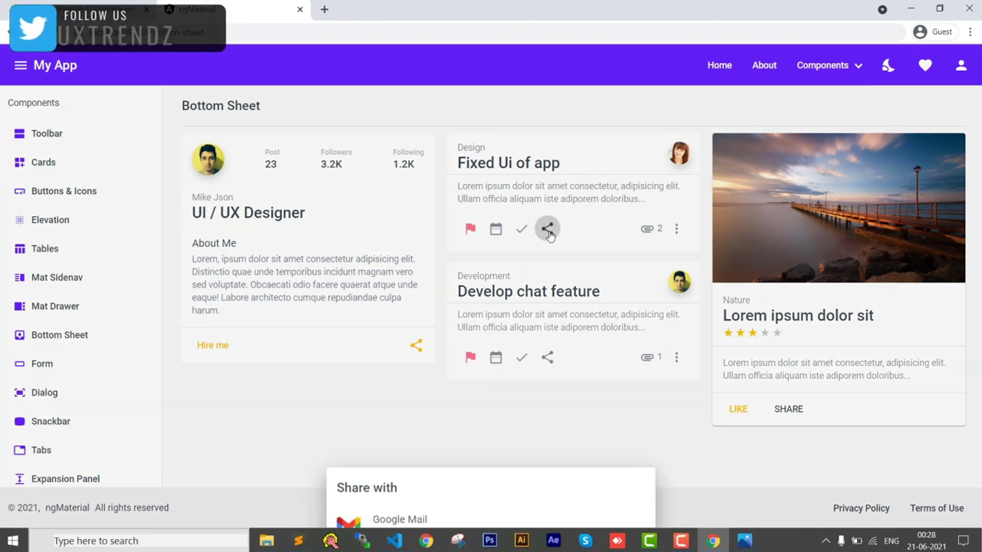
pyautogui.click(394, 500)
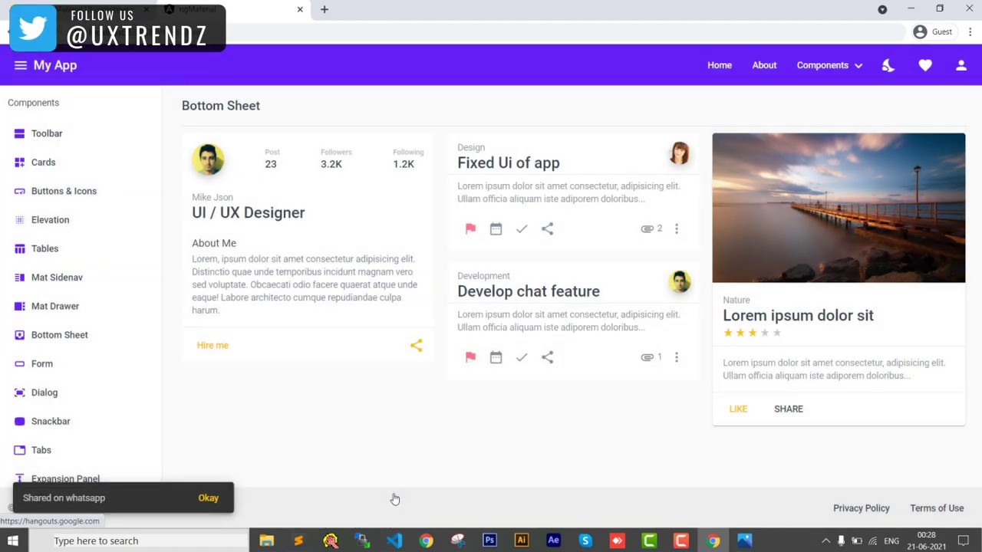
pyautogui.click(203, 501)
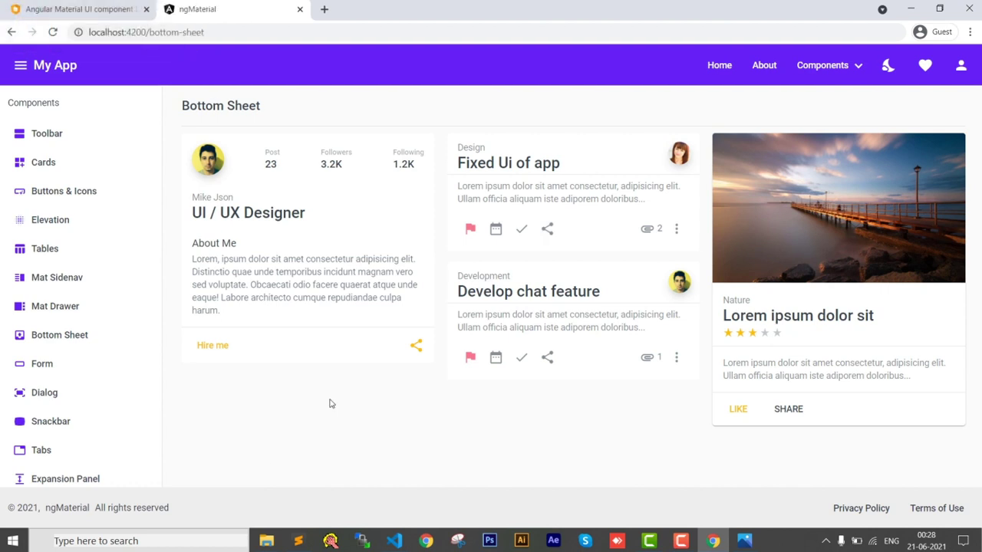
# Open the Snackbar page, show the "Disco party!" material notification and dismiss it with its Dance action.
pyautogui.hotkey('alt', 'Left')
pyautogui.click(684, 265)
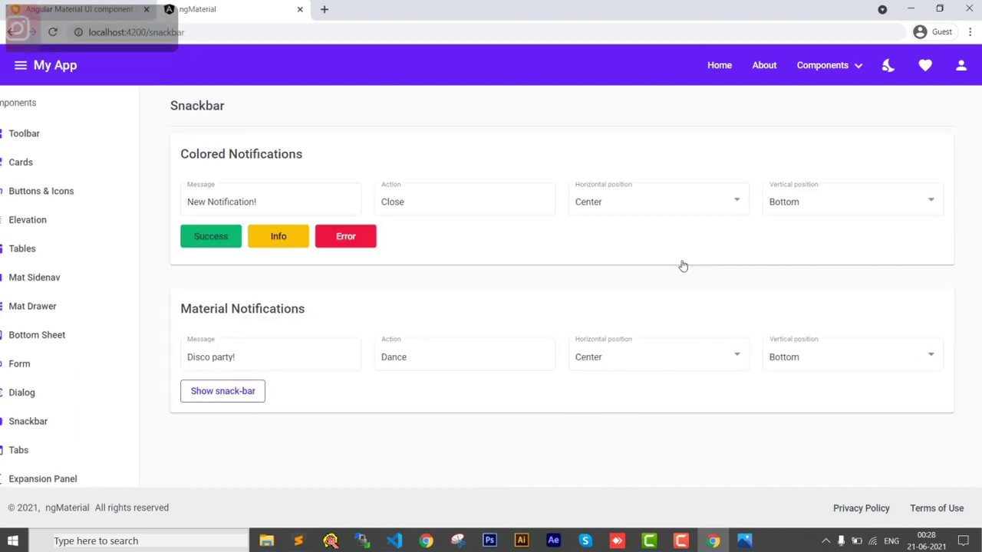
pyautogui.click(234, 391)
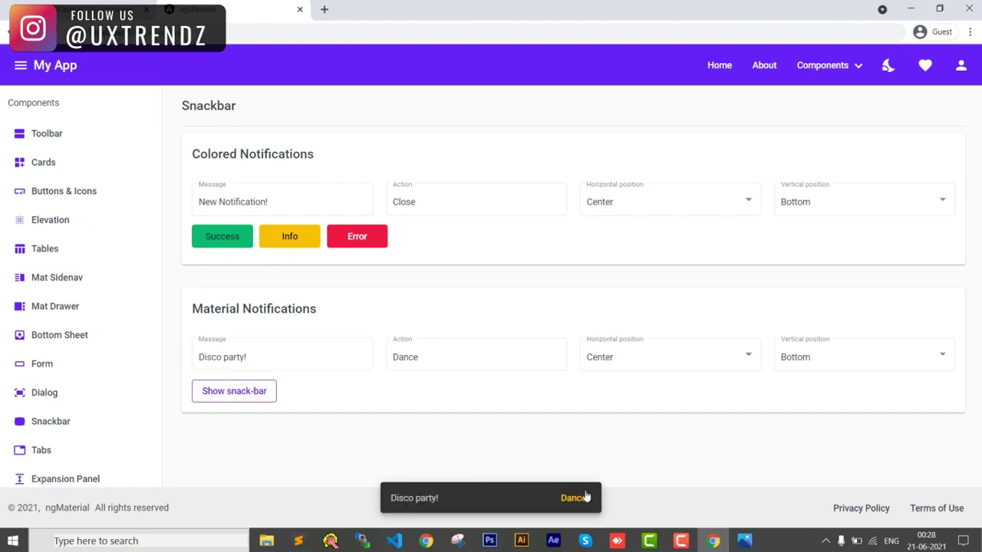
pyautogui.click(587, 498)
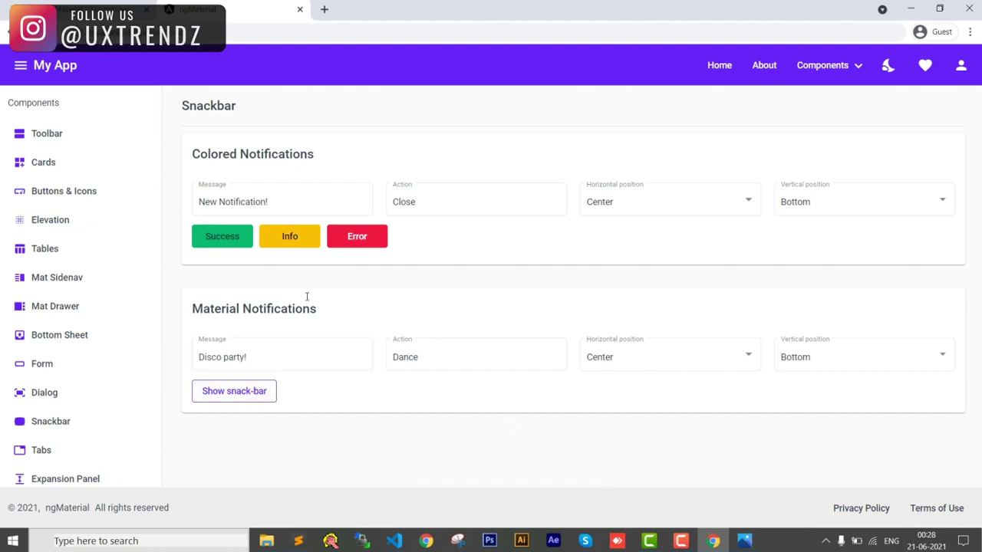
# Show the colored Success, Info and Error notifications one after another.
pyautogui.click(234, 245)
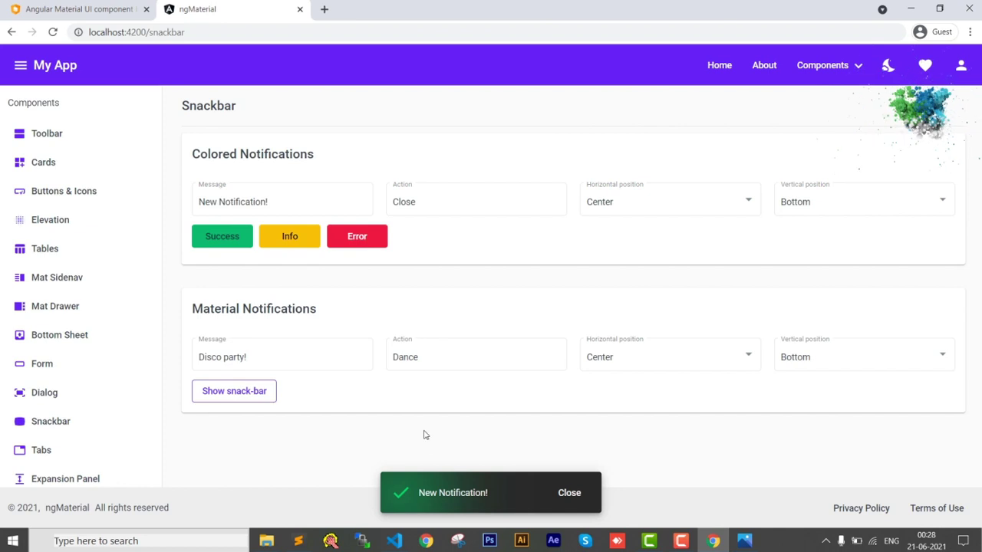
pyautogui.click(288, 238)
pyautogui.click(358, 239)
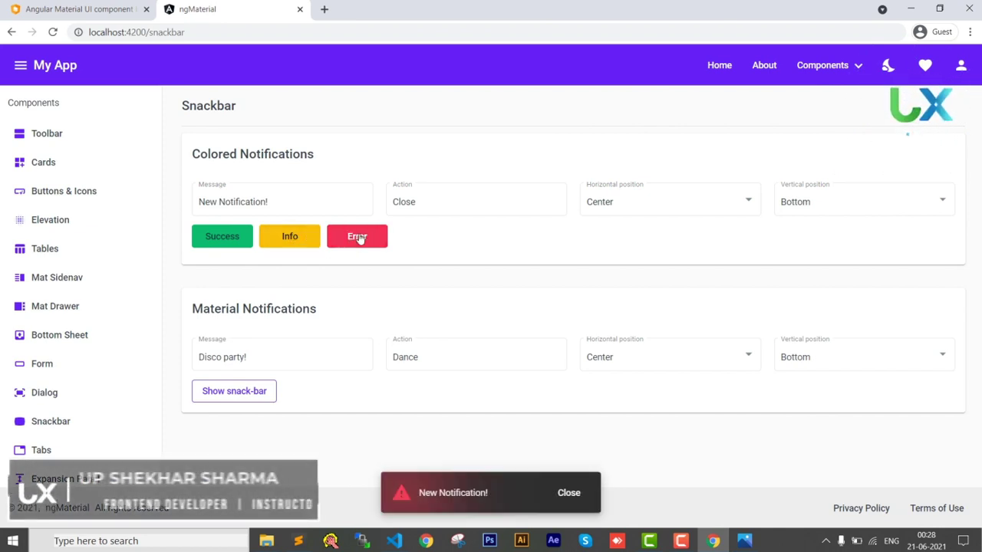
# Return to the components overview and open the Dialog page.
pyautogui.click(725, 66)
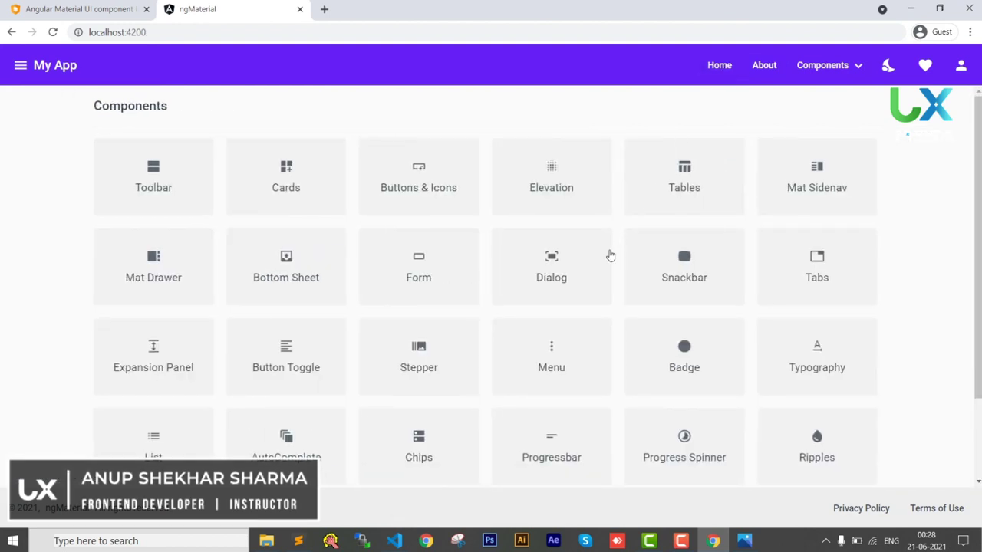
pyautogui.click(563, 265)
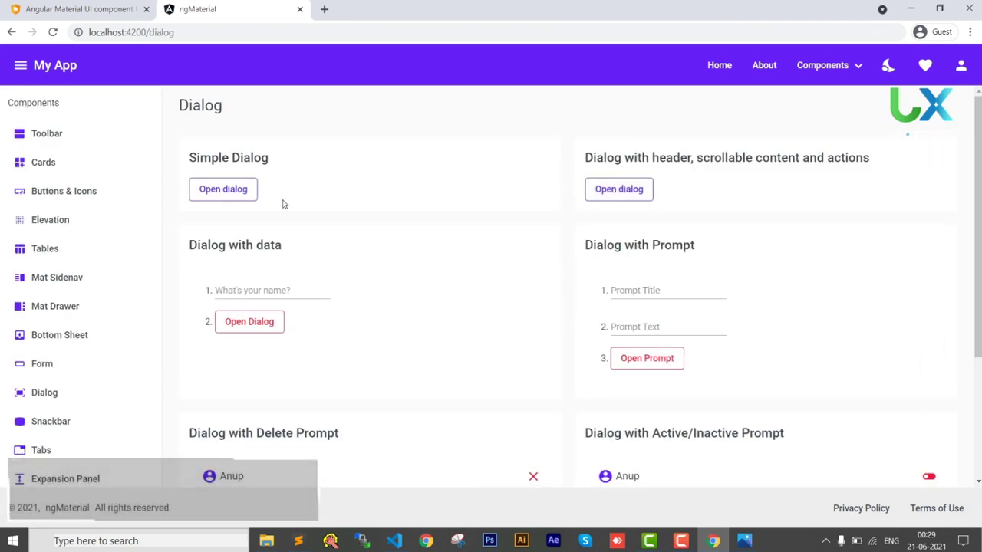
# Open the Simple Dialog example and dismiss it with its Close action.
pyautogui.scroll(-2, 258, 339)
pyautogui.scroll(3, 257, 339)
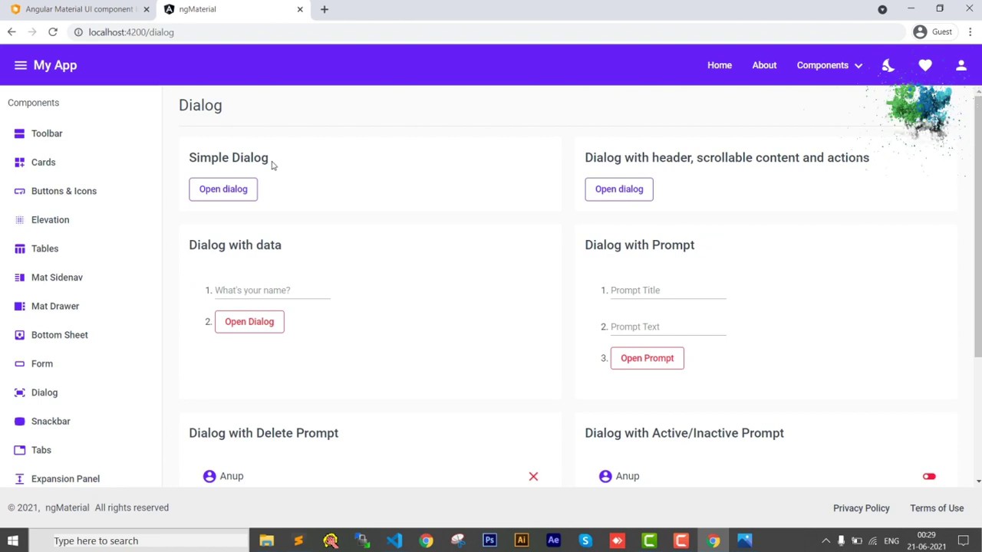
pyautogui.click(224, 189)
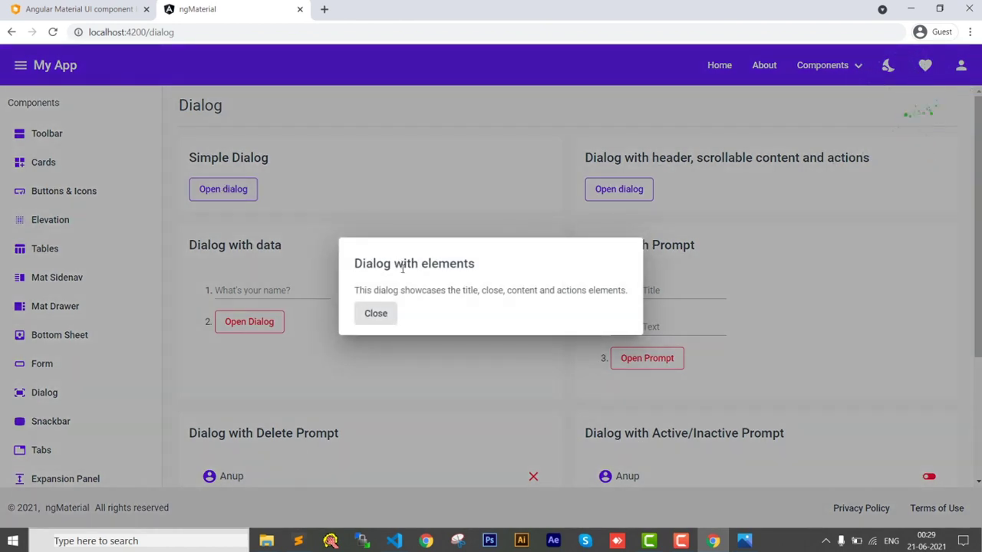
pyautogui.click(376, 315)
# Open the dialog with header, scrollable content and actions, read through to its end and dismiss it.
pyautogui.click(610, 201)
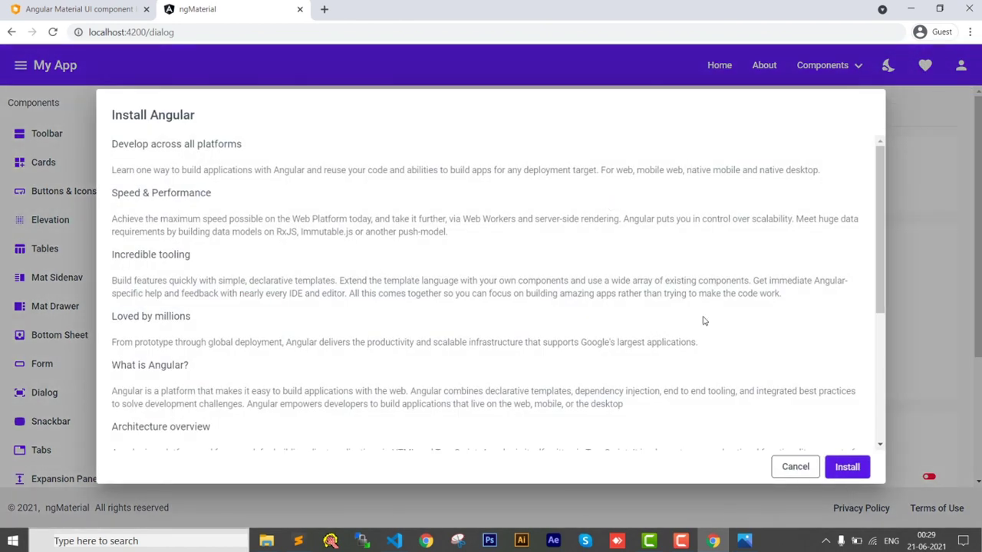
pyautogui.scroll(-5, 703, 321)
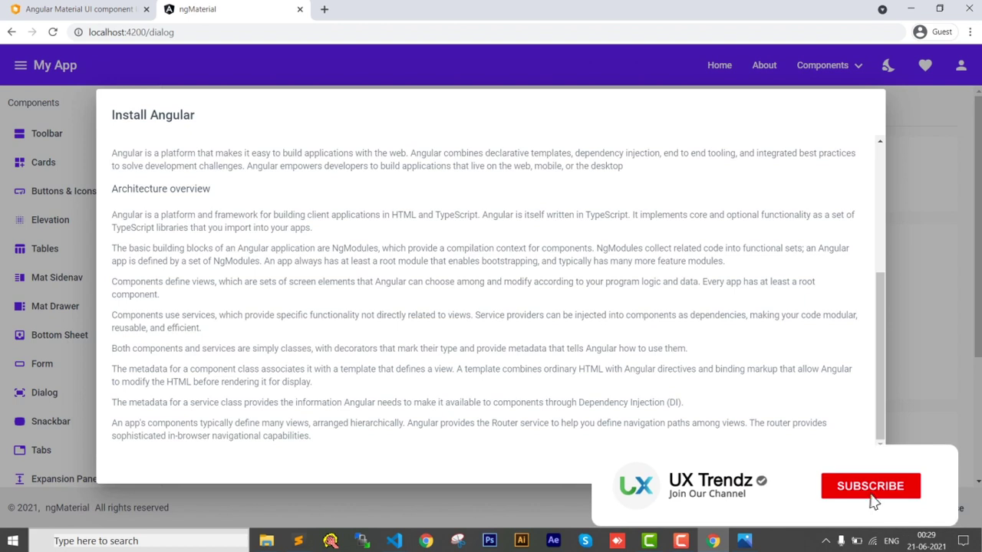
pyautogui.press('Escape')
# Open the Dialog with Prompt example with empty fields twice, answering with Confirm and with No Thanks, and check the recorded choice each time.
pyautogui.scroll(-2, 323, 323)
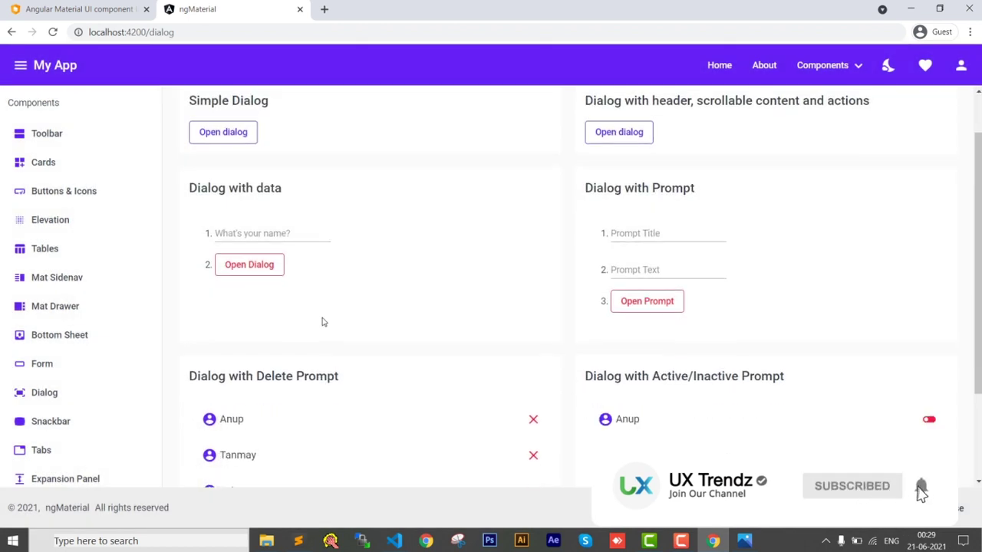
pyautogui.click(634, 185)
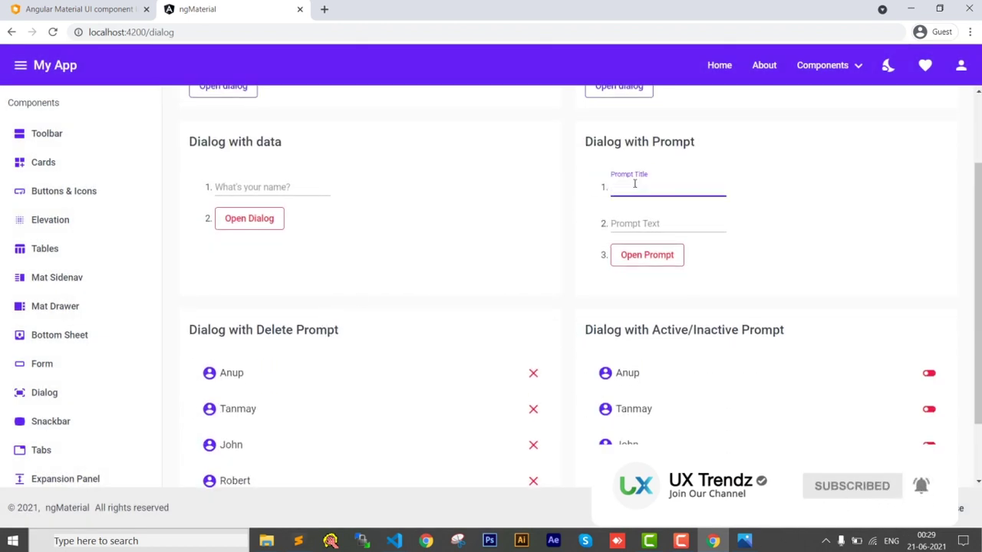
pyautogui.click(649, 255)
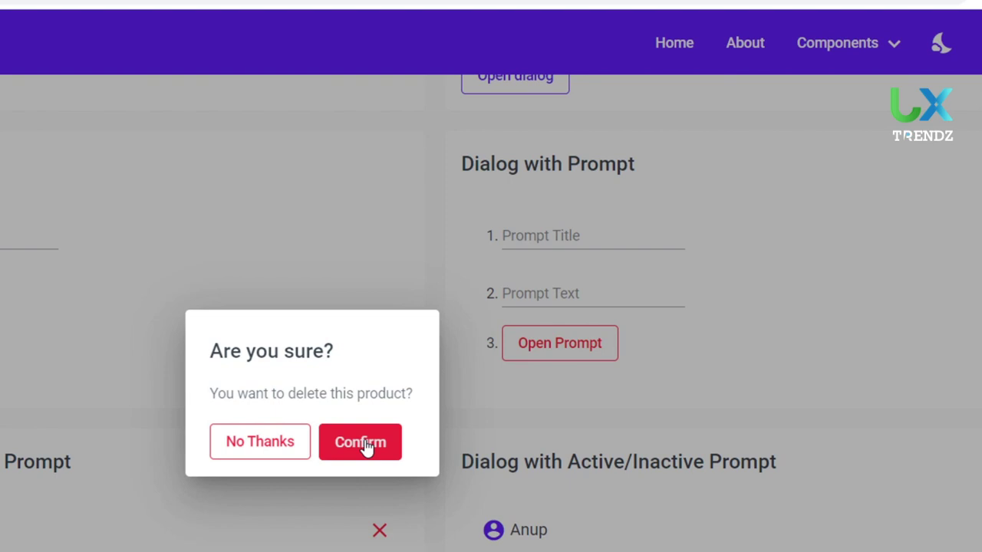
pyautogui.click(366, 449)
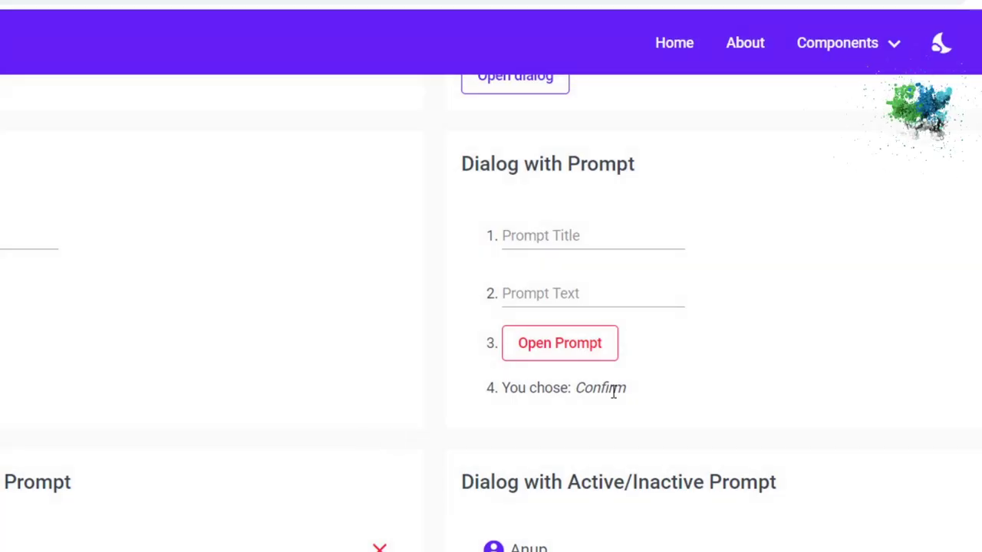
pyautogui.doubleClick(614, 393)
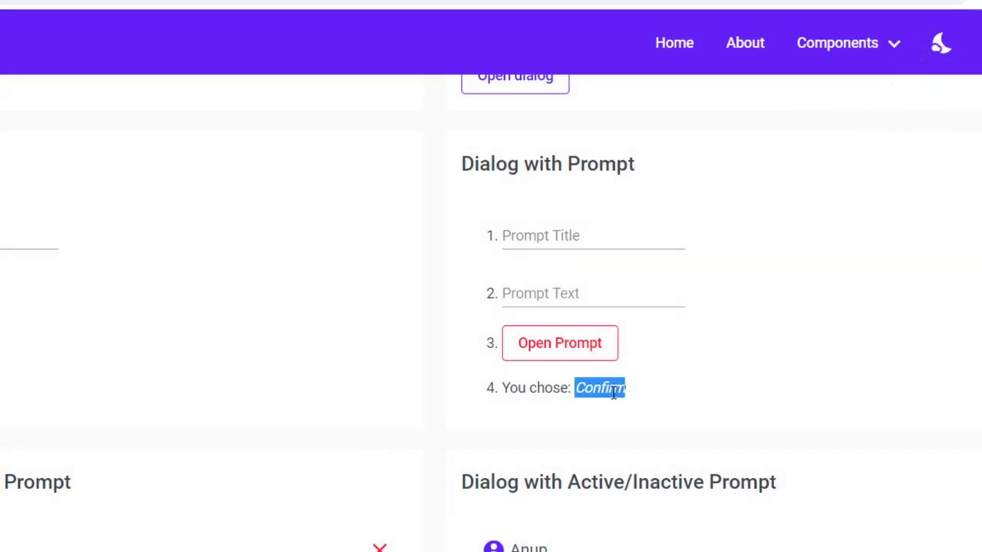
pyautogui.click(583, 348)
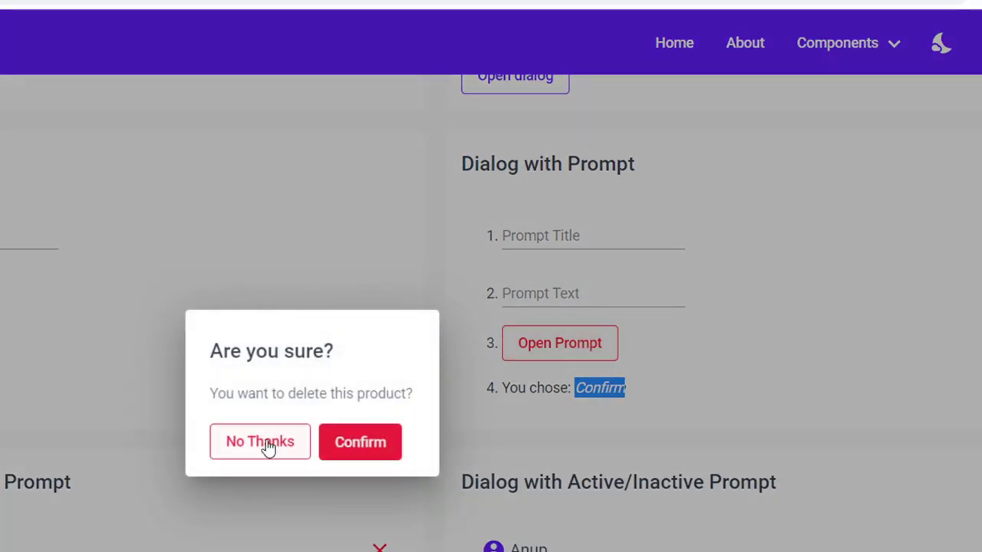
pyautogui.click(268, 448)
pyautogui.doubleClick(607, 388)
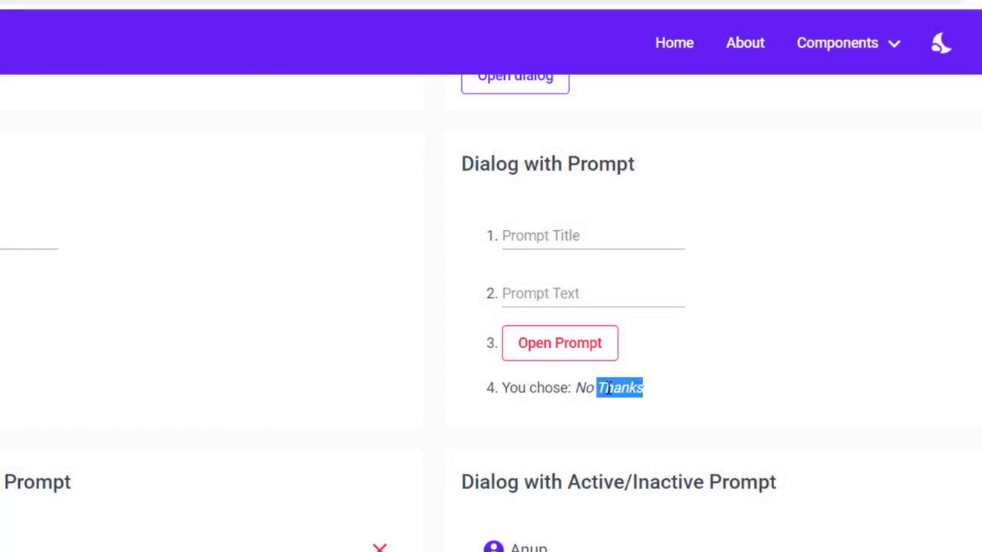
# Set the prompt title to "Are you Done?" and the text to "skjk sdfkjsd kfjsdk fssdkf s", open the prompt and confirm it.
pyautogui.click(581, 241)
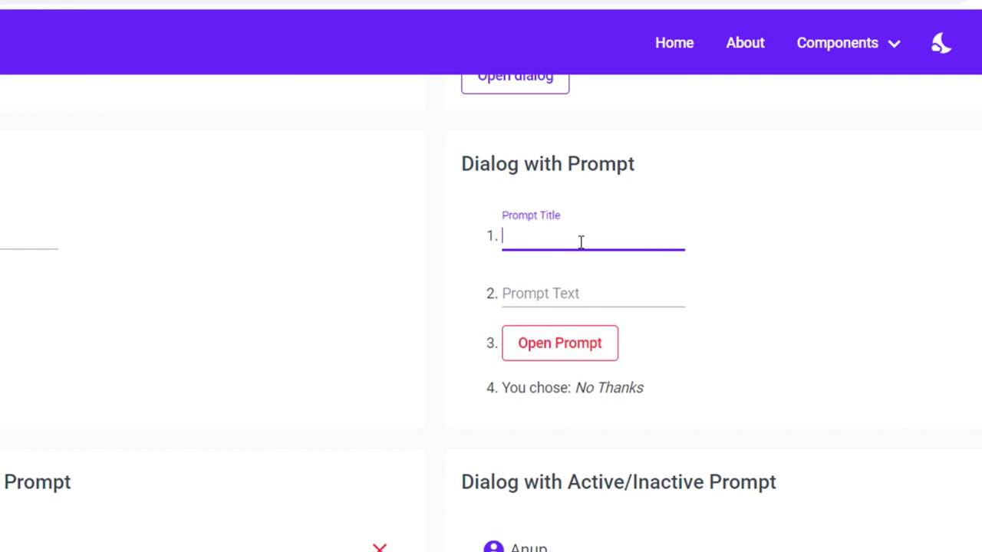
pyautogui.write('Are you Done')
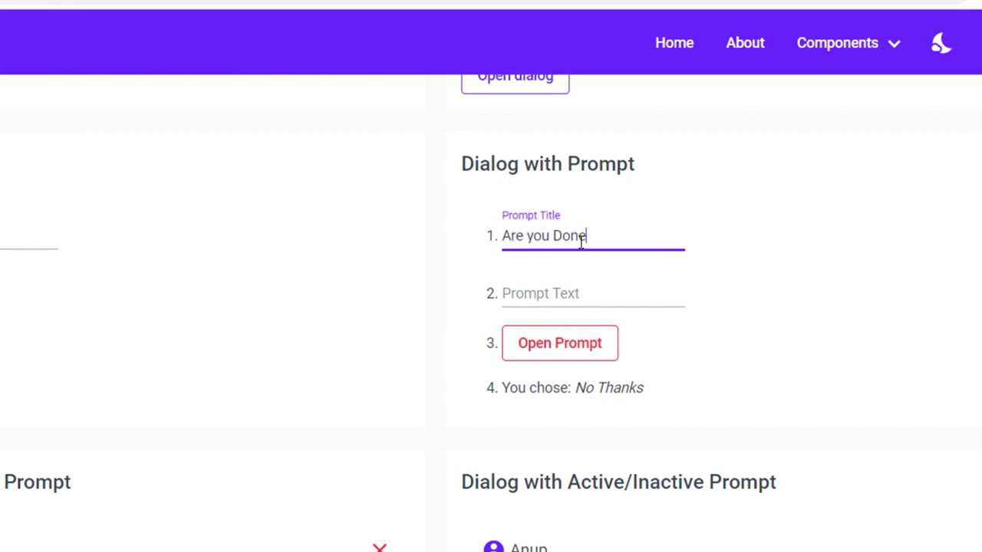
pyautogui.press('Tab')
pyautogui.write('skjk sdfkjsd kfjsdk fssdkf s')
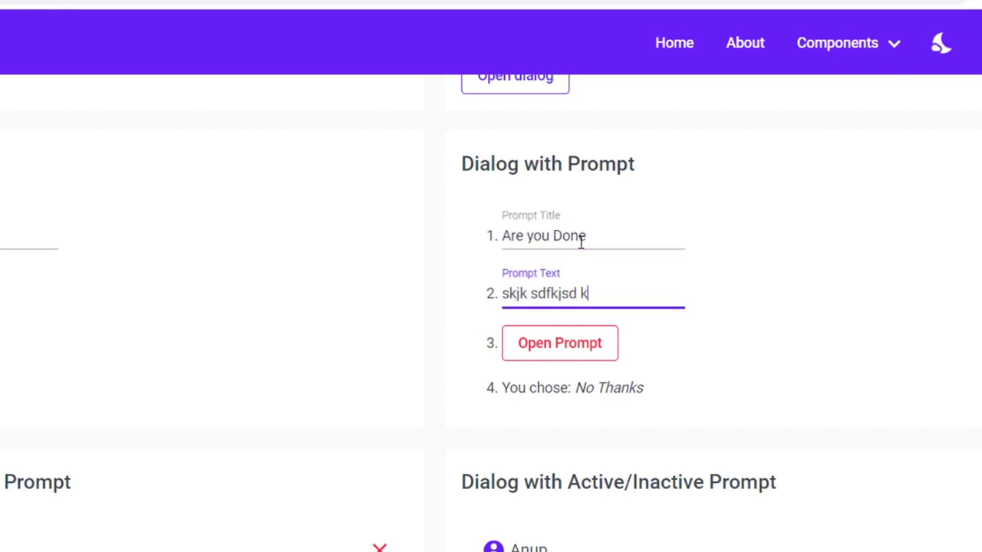
pyautogui.click(573, 349)
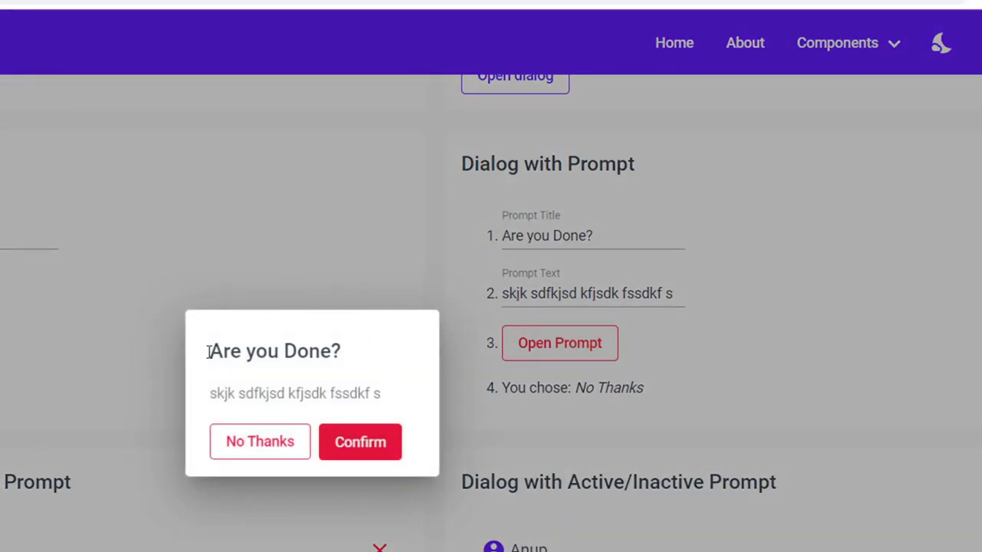
pyautogui.moveTo(207, 361); pyautogui.dragTo(355, 345)
pyautogui.click(346, 371)
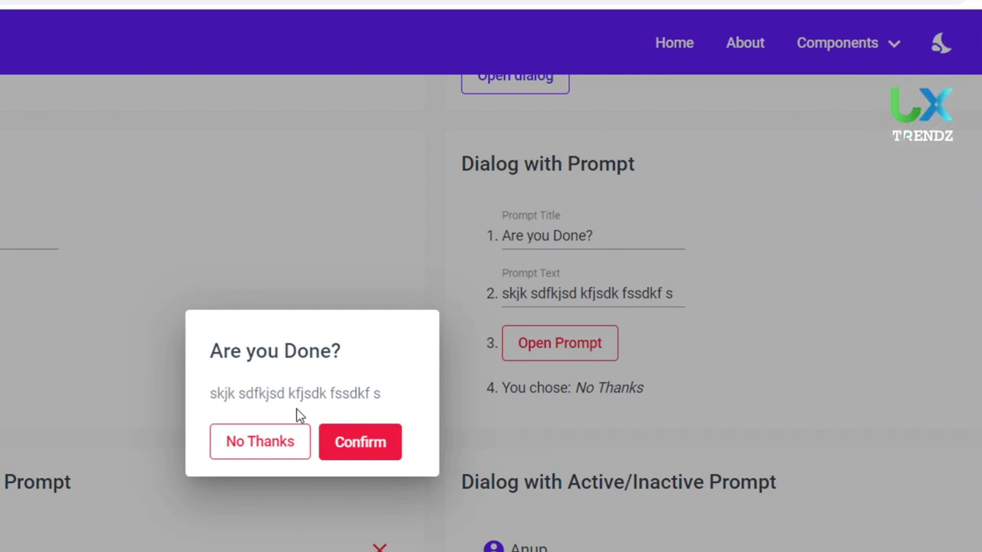
pyautogui.click(364, 443)
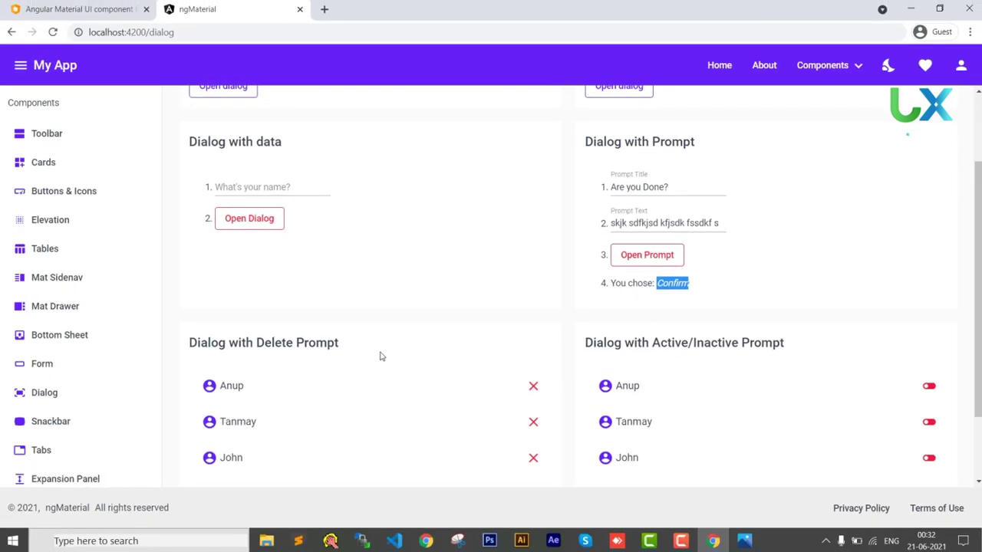
# Delete the second member from the Delete Prompt list and toggle the first member's status in the Active/Inactive list, accepting both dialogs.
pyautogui.scroll(-2, 385, 356)
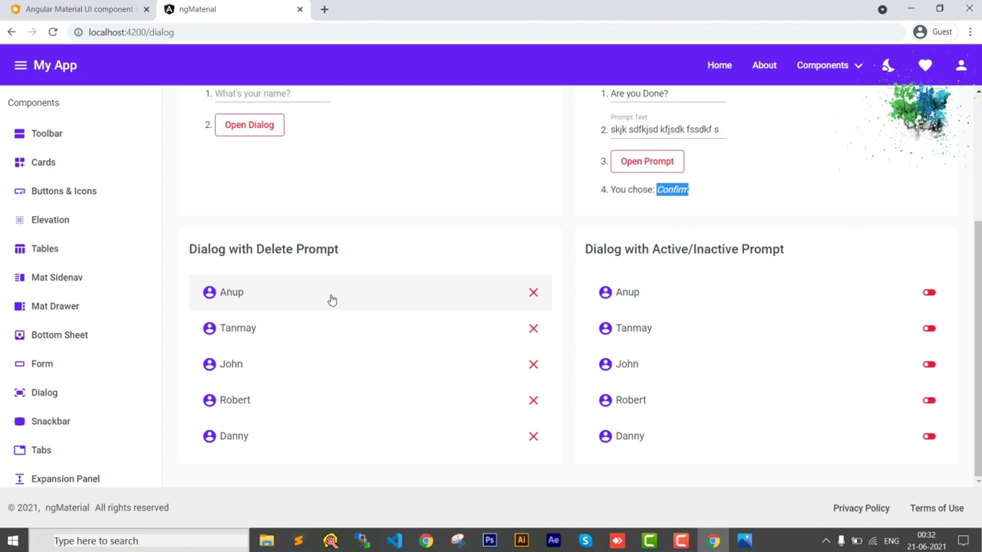
pyautogui.click(533, 331)
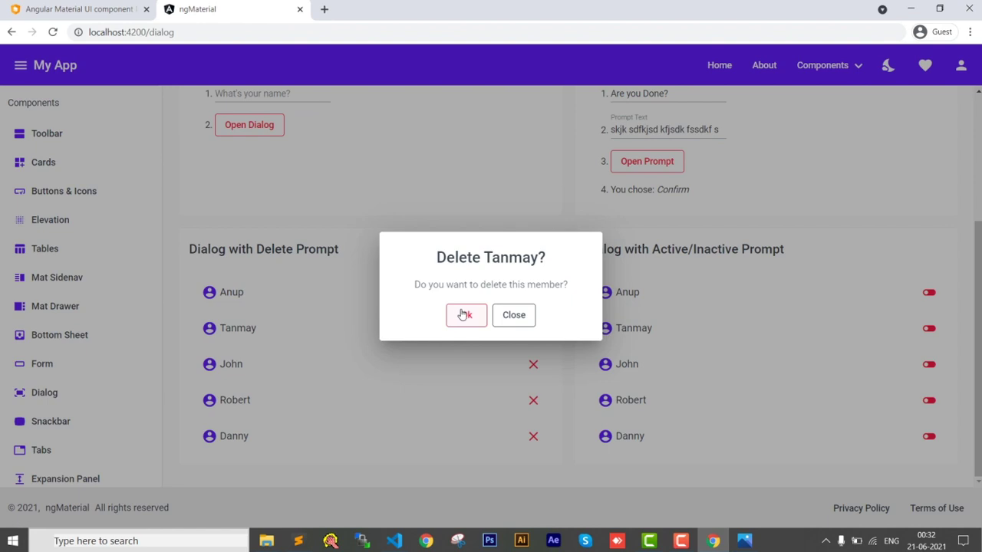
pyautogui.click(465, 314)
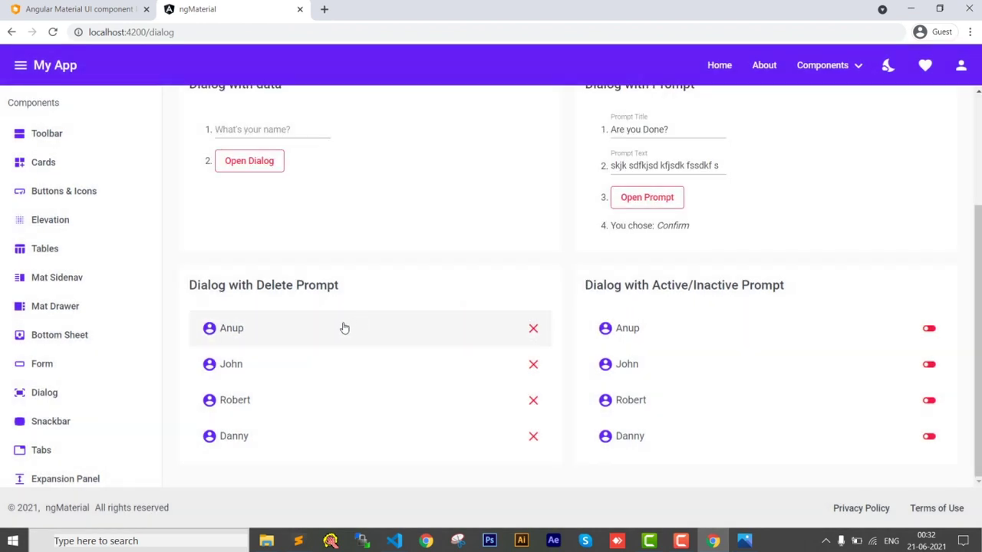
pyautogui.click(933, 336)
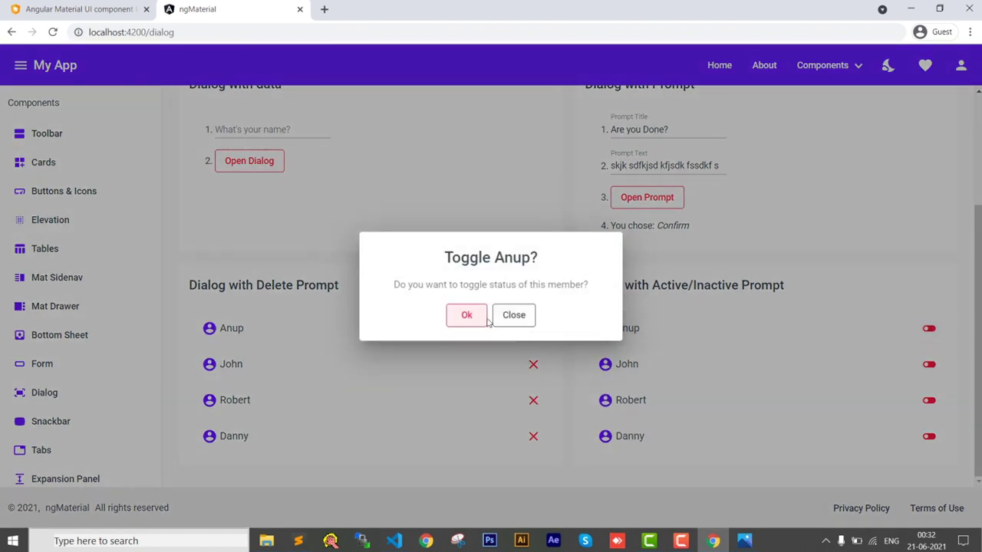
pyautogui.click(466, 315)
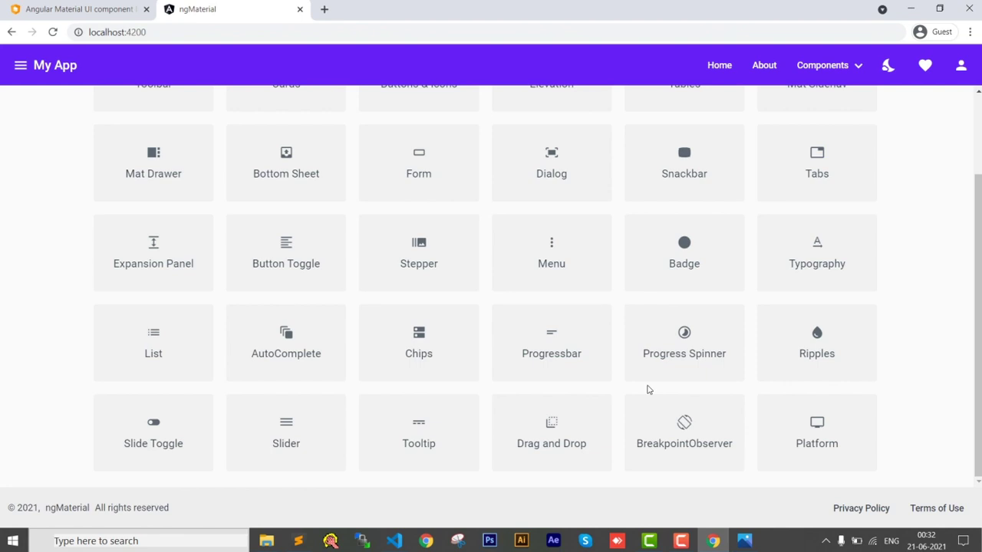
# Open the BreakpointObserver page, test its values by repeatedly widening and narrowing the page beside the developer tools, and close the tools.
pyautogui.click(690, 458)
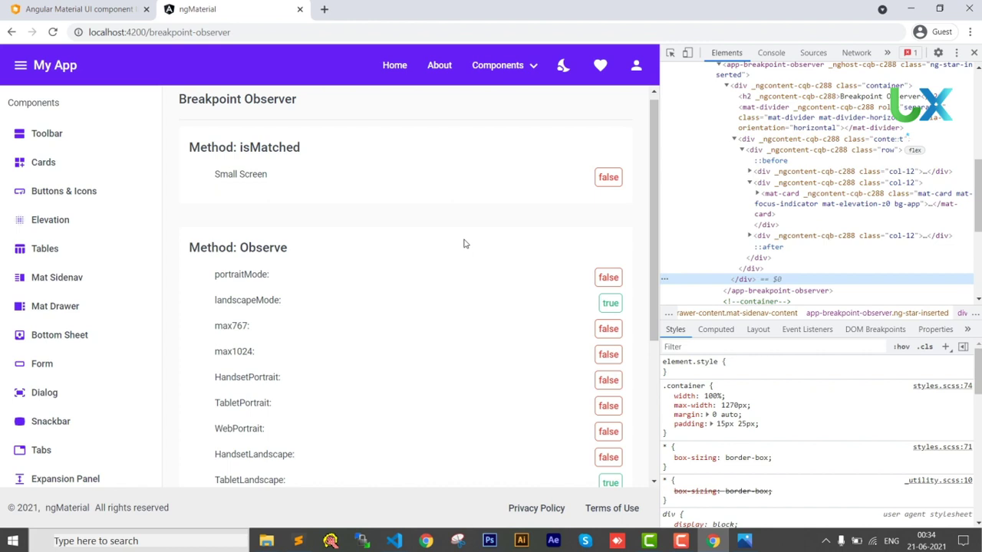
pyautogui.moveTo(659, 204); pyautogui.dragTo(738, 204)
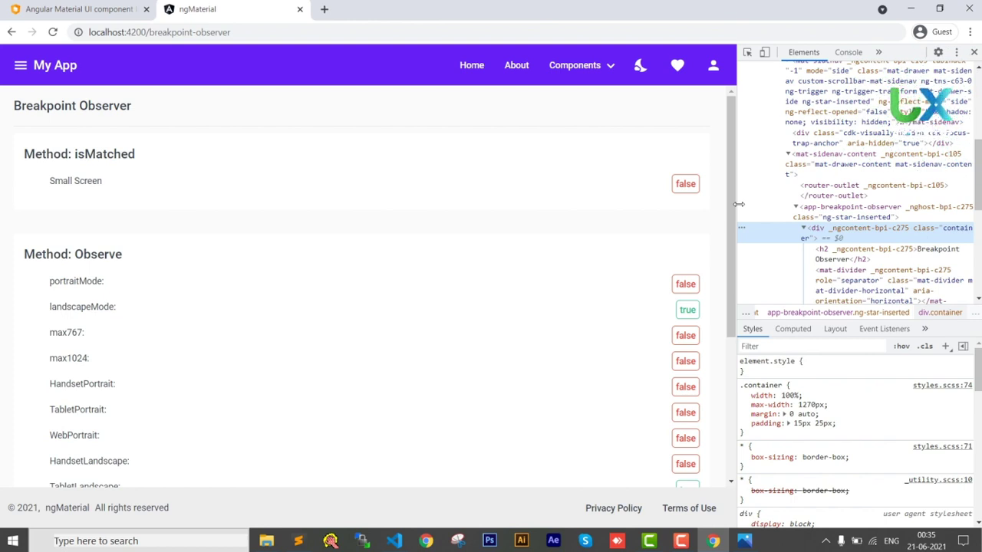
pyautogui.moveTo(738, 204); pyautogui.dragTo(275, 248)
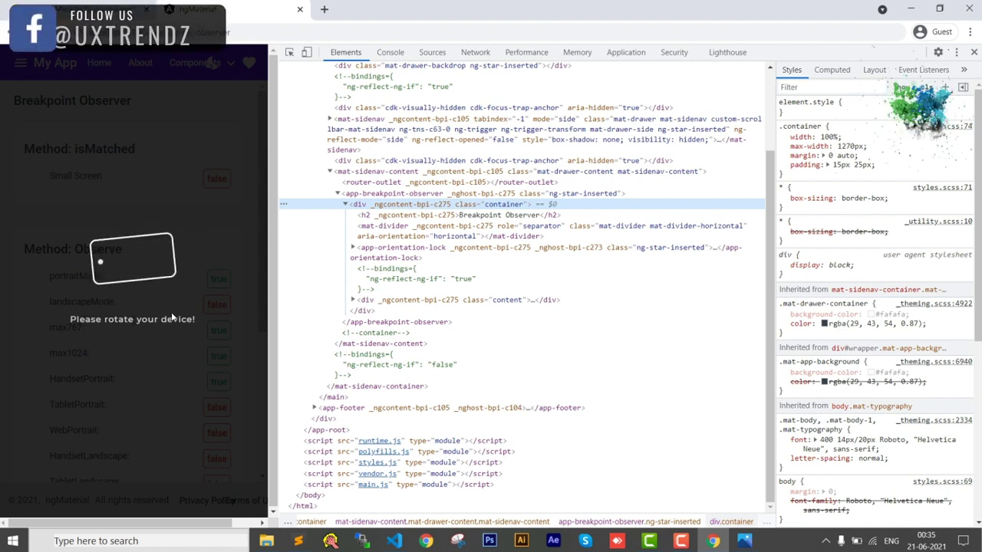
pyautogui.moveTo(281, 268); pyautogui.dragTo(580, 264)
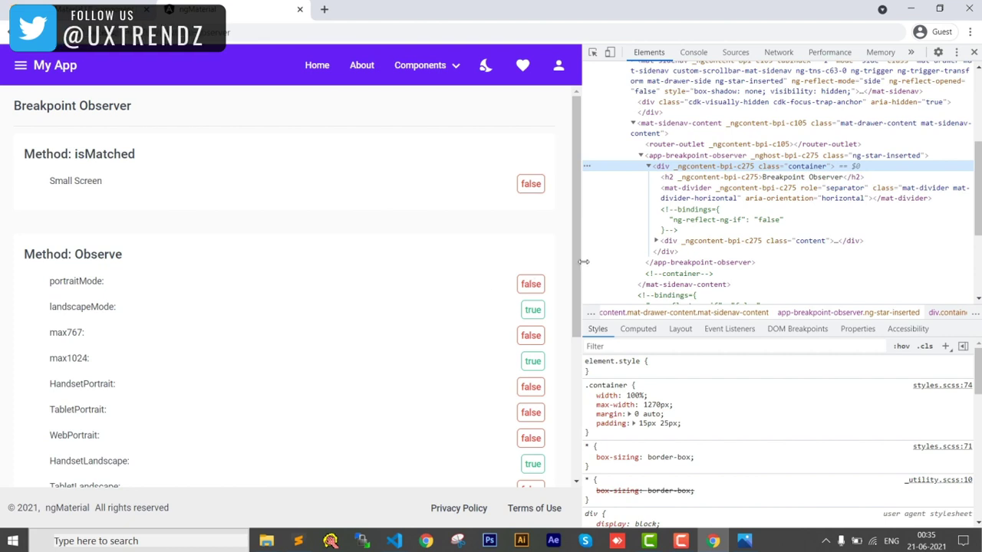
pyautogui.moveTo(581, 284); pyautogui.dragTo(155, 272)
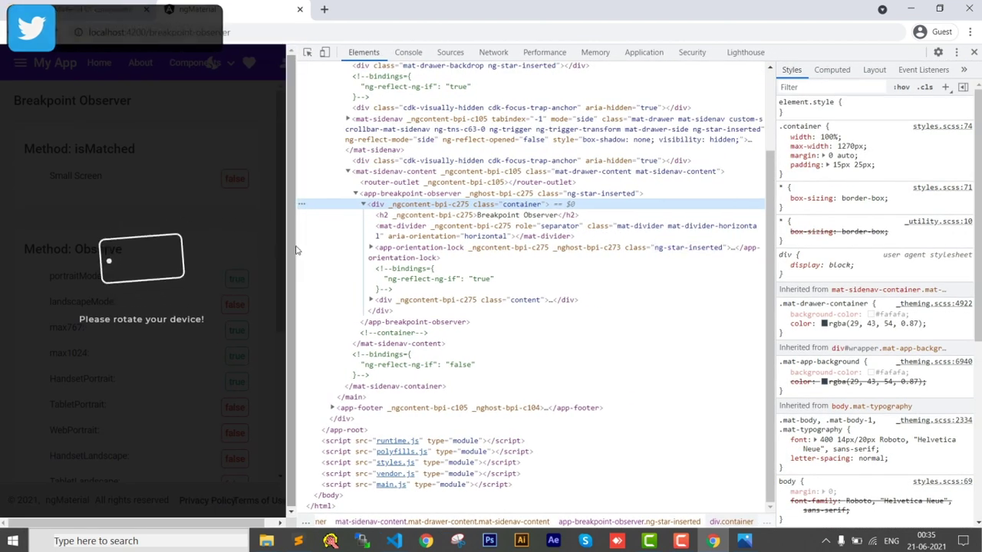
pyautogui.moveTo(298, 245); pyautogui.dragTo(720, 257)
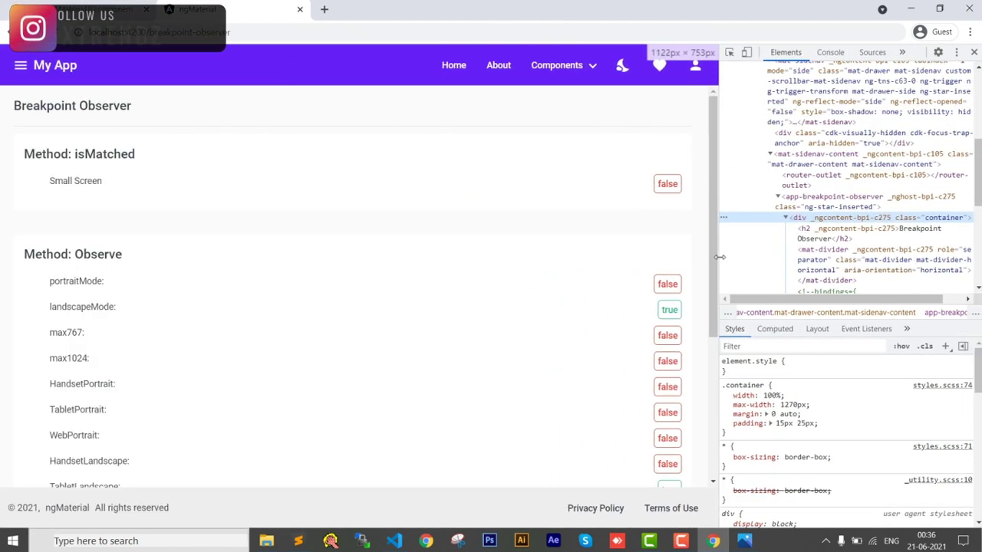
pyautogui.click(974, 51)
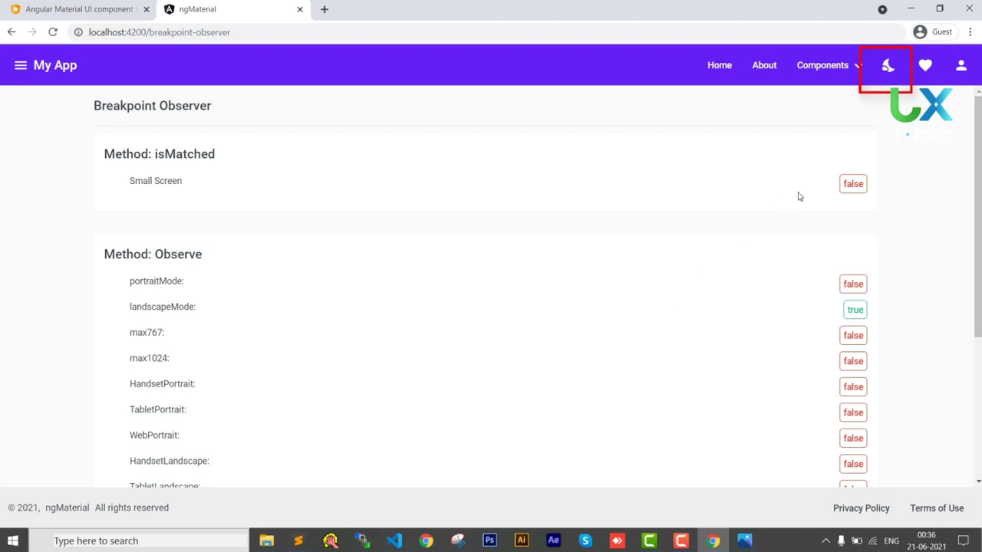
# Switch the app to the dark theme and return to the components overview with the side navigation shown.
pyautogui.click(887, 67)
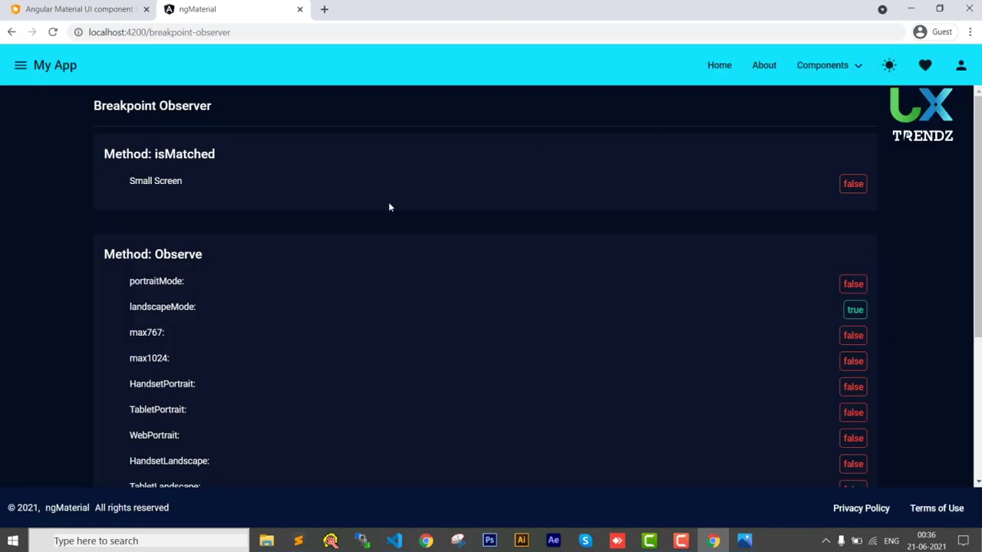
pyautogui.click(716, 69)
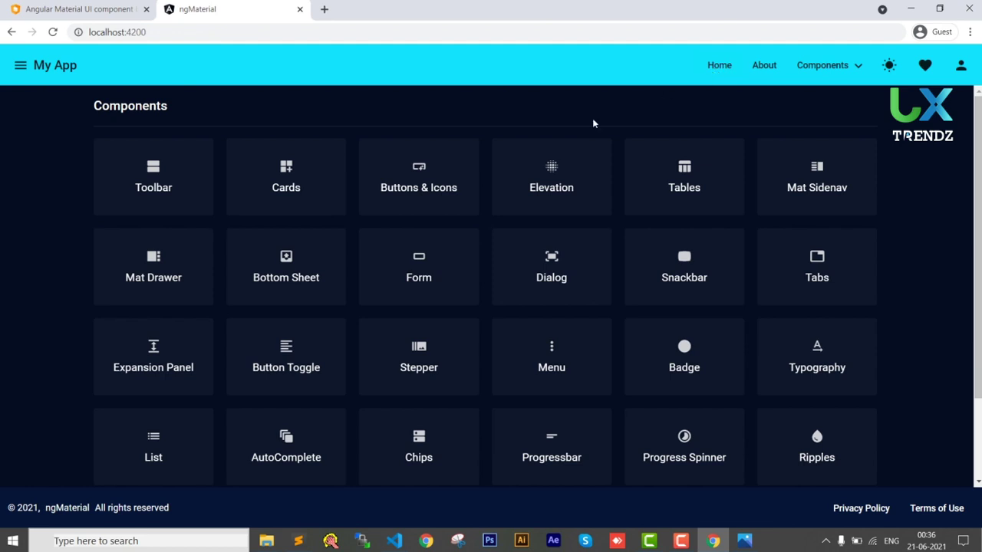
pyautogui.click(21, 67)
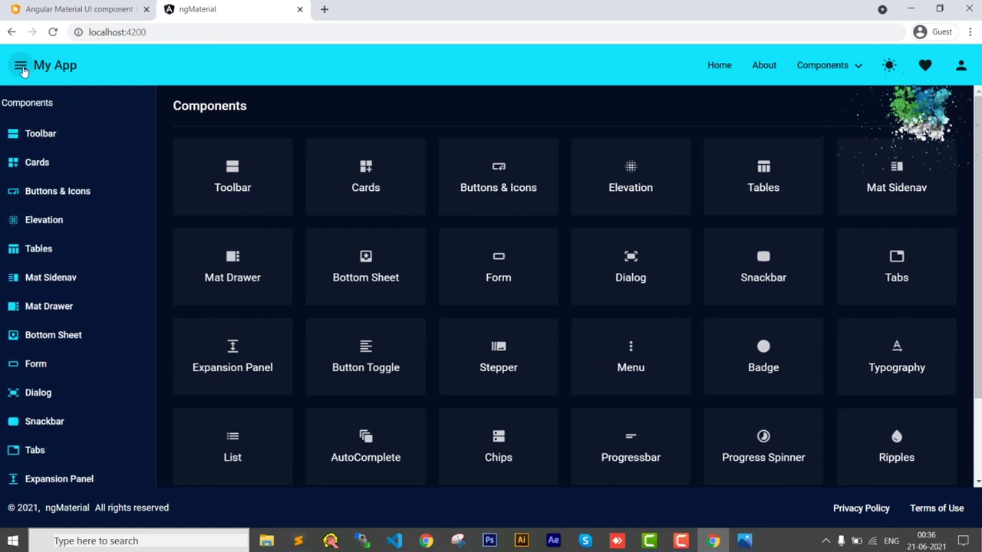
# Open the Cards page, look through its standard, task and picture cards in the dark theme, and try the header's account and favourites controls.
pyautogui.click(397, 195)
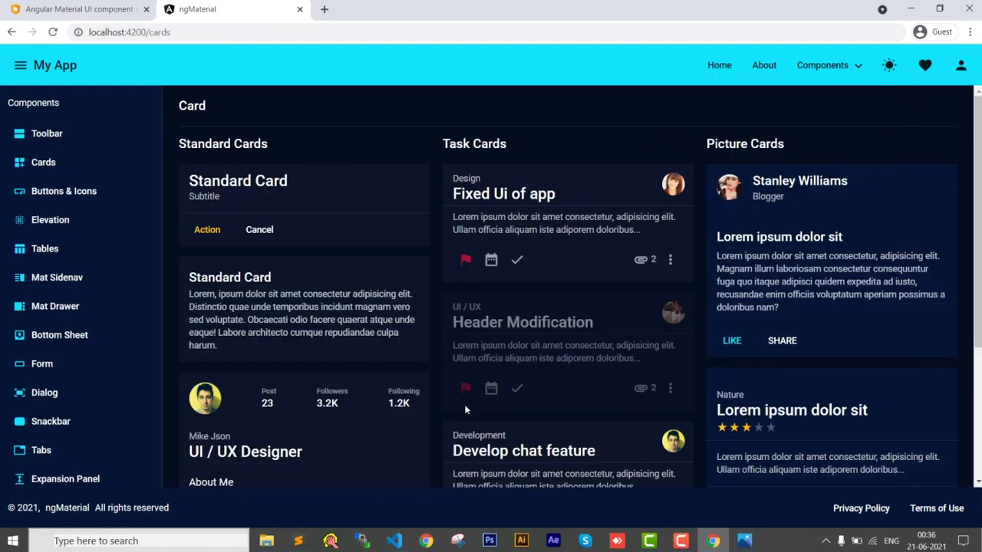
pyautogui.scroll(-2, 464, 405)
pyautogui.scroll(-2, 464, 410)
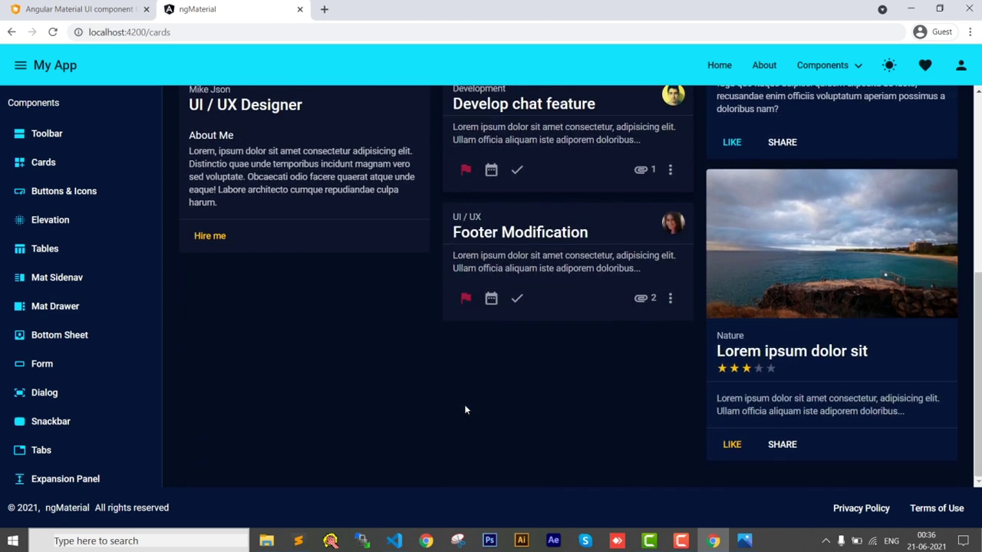
pyautogui.scroll(4, 464, 409)
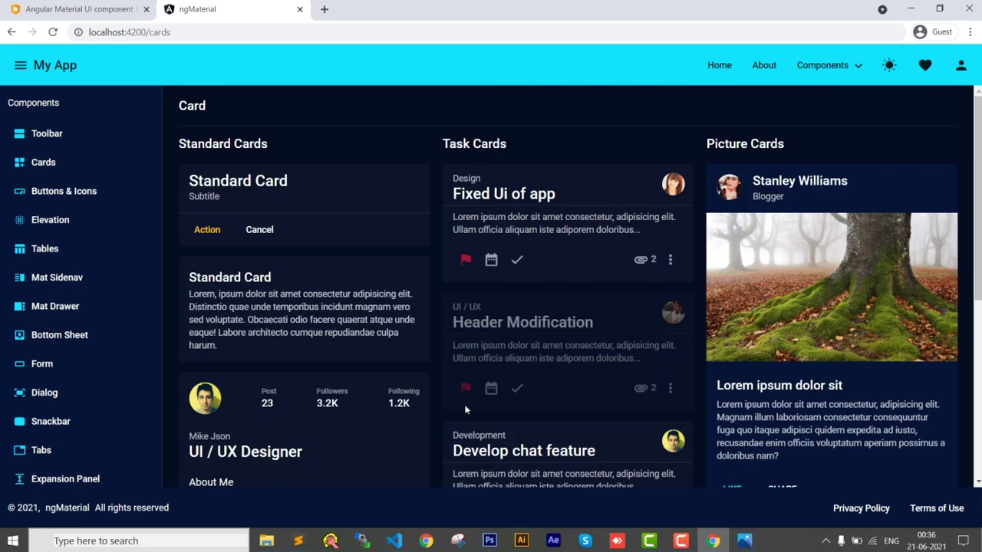
pyautogui.click(961, 66)
pyautogui.click(924, 69)
# Open the Tables page and look through both member tables in the dark theme.
pyautogui.click(48, 253)
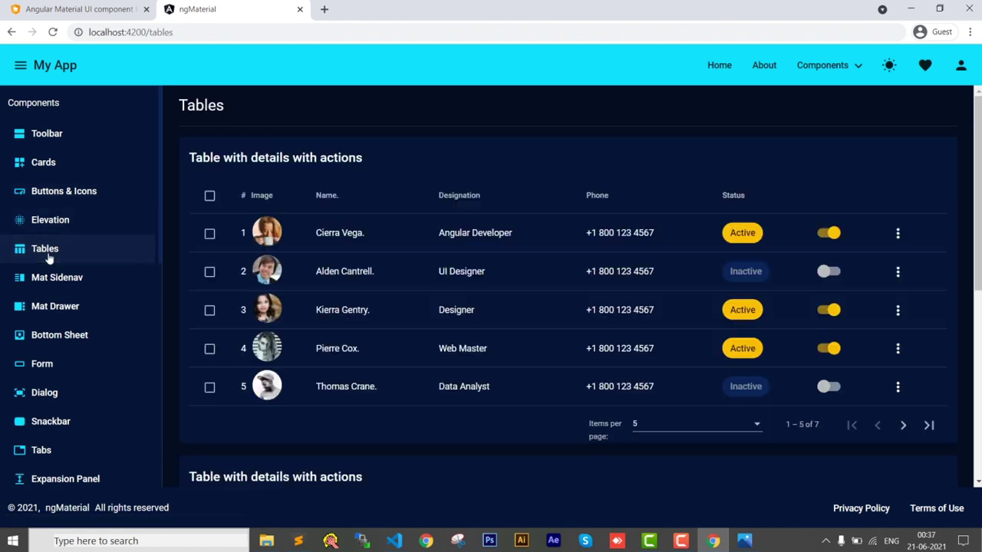
pyautogui.scroll(-5, 375, 286)
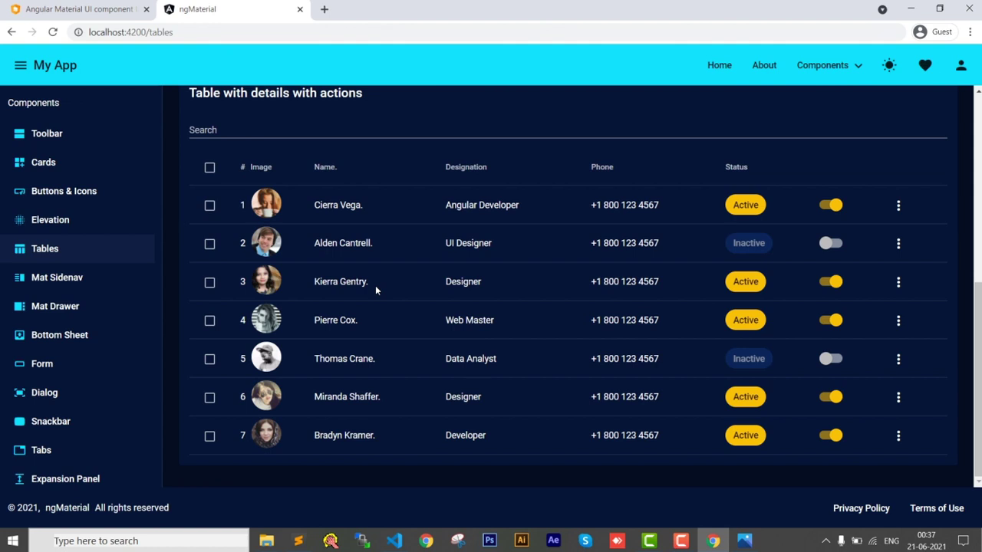
pyautogui.scroll(5, 375, 285)
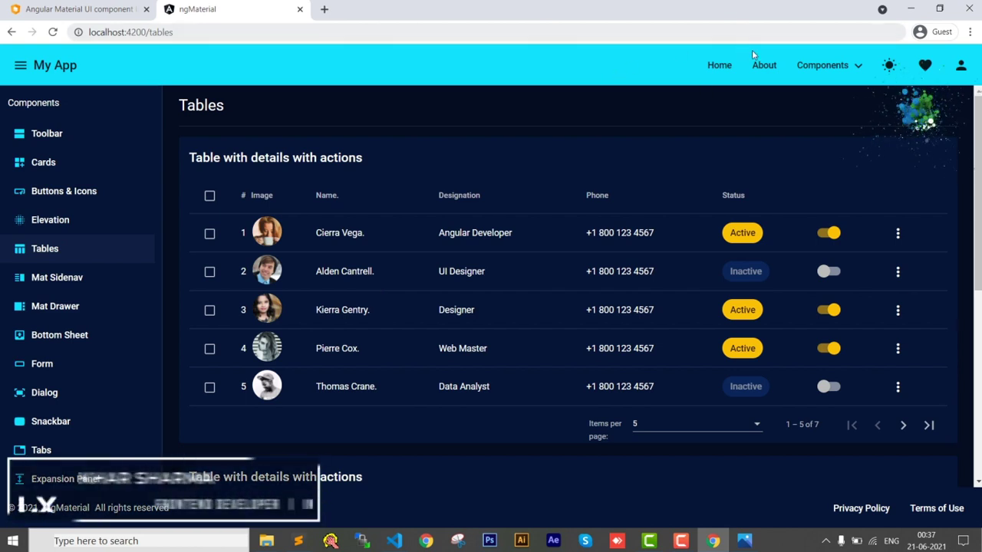
# Switch the app back to the light theme and return to the components overview.
pyautogui.click(887, 65)
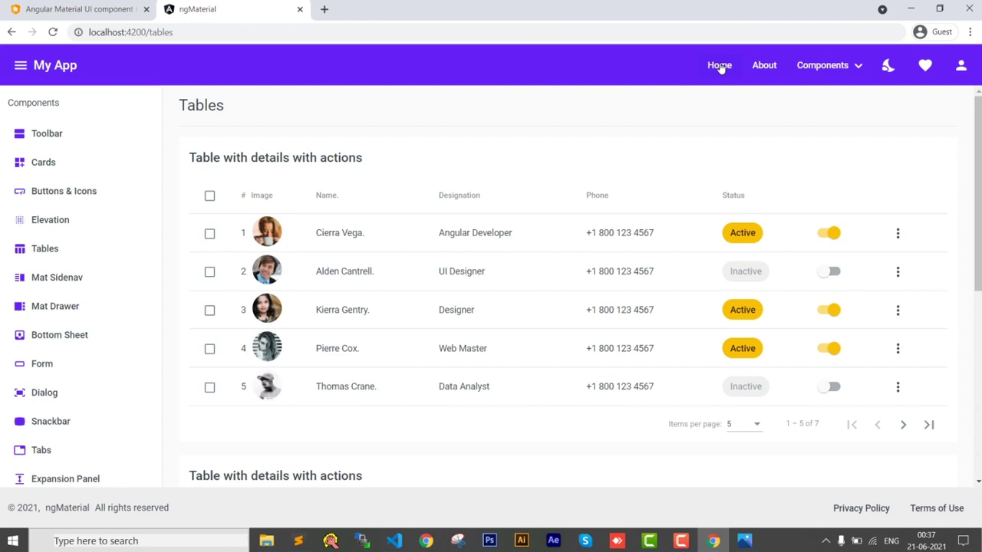
pyautogui.click(720, 65)
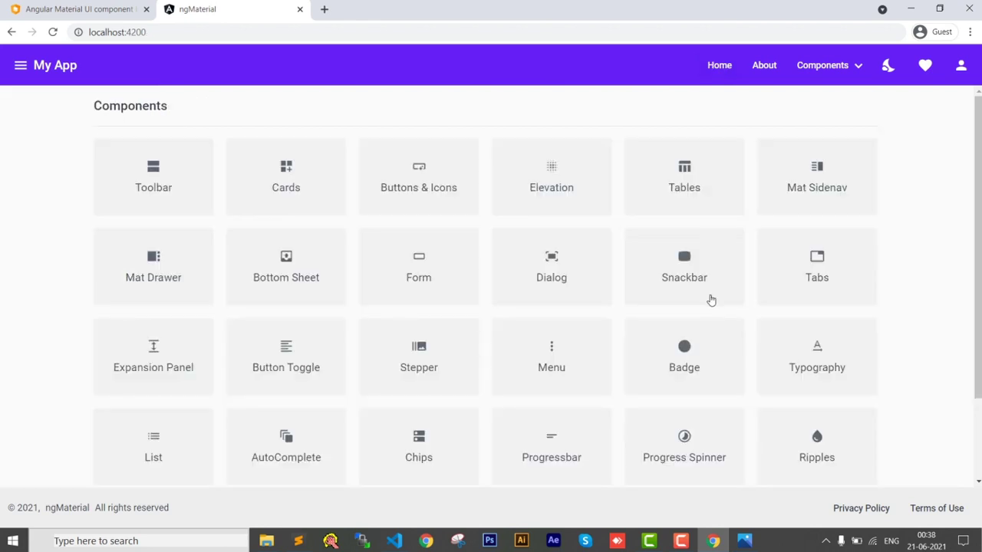